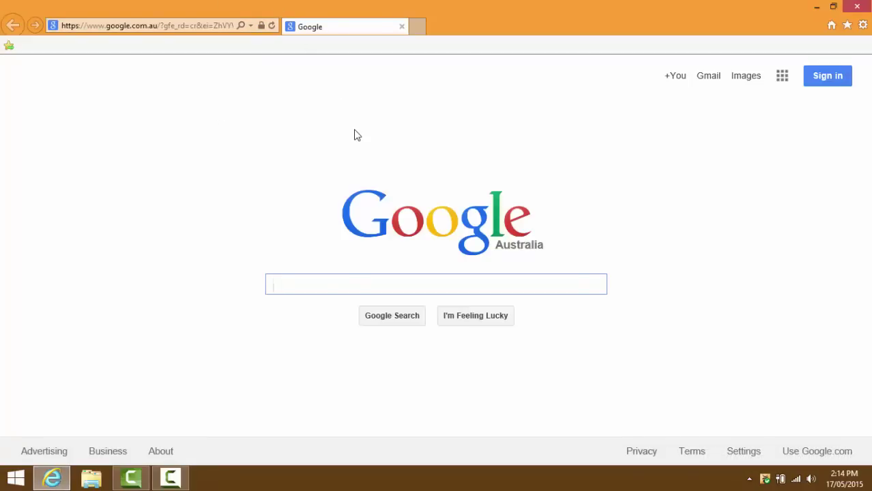
Search Google for 'wiazardhax' to reach the wizardhax.com site.
text(wiazardhax)
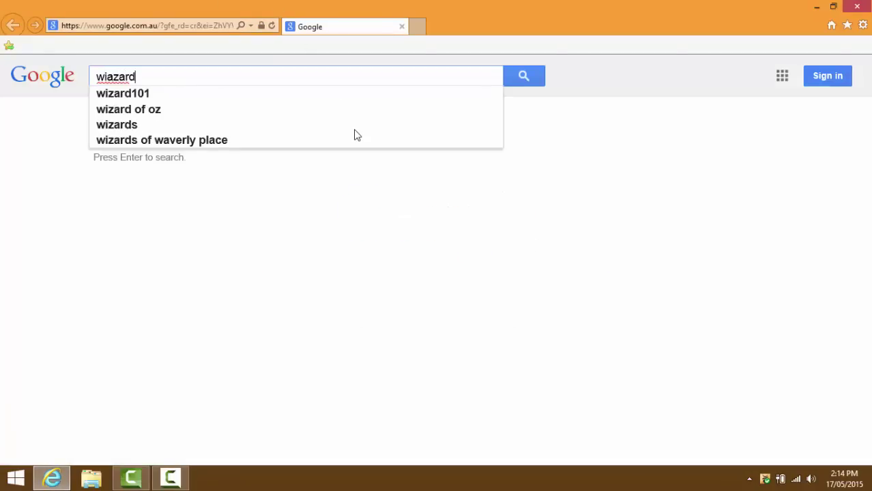
key(Return)
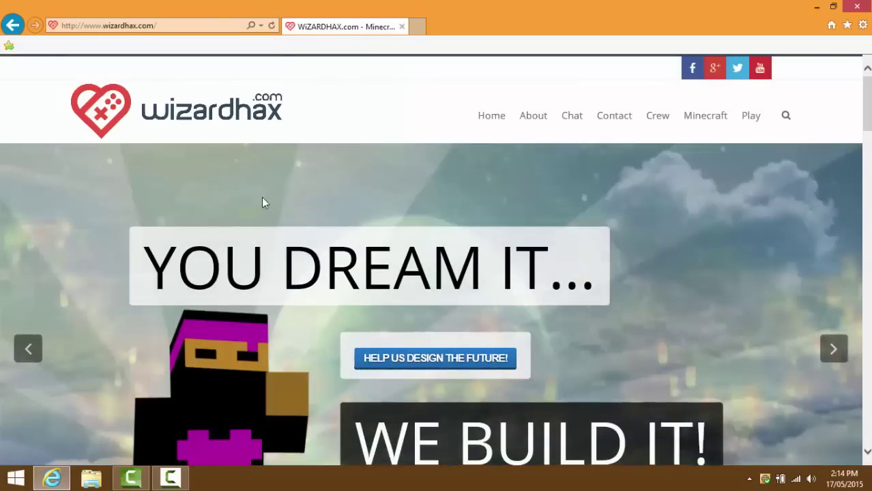
Open the Wolfram 1.8 hacked client article from the WiZARDHAX latest content.
scroll(427, 123, down, 5)
scroll(424, 126, down, 5)
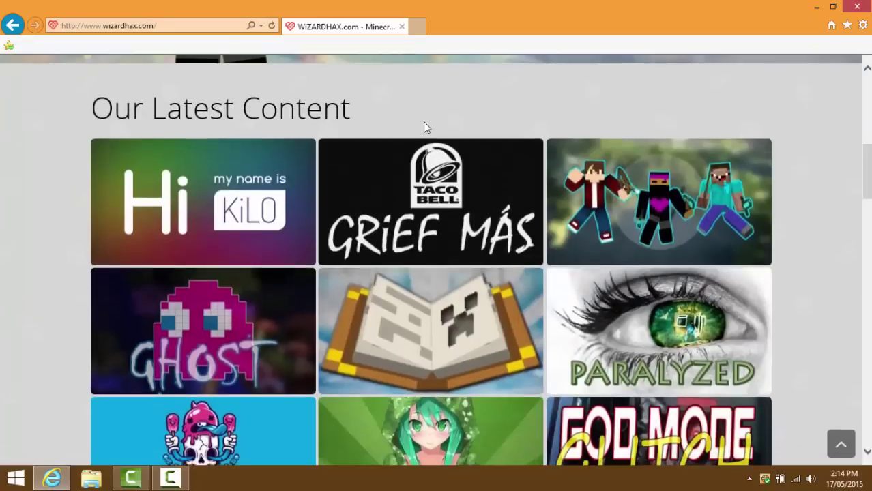
scroll(621, 116, up, 2)
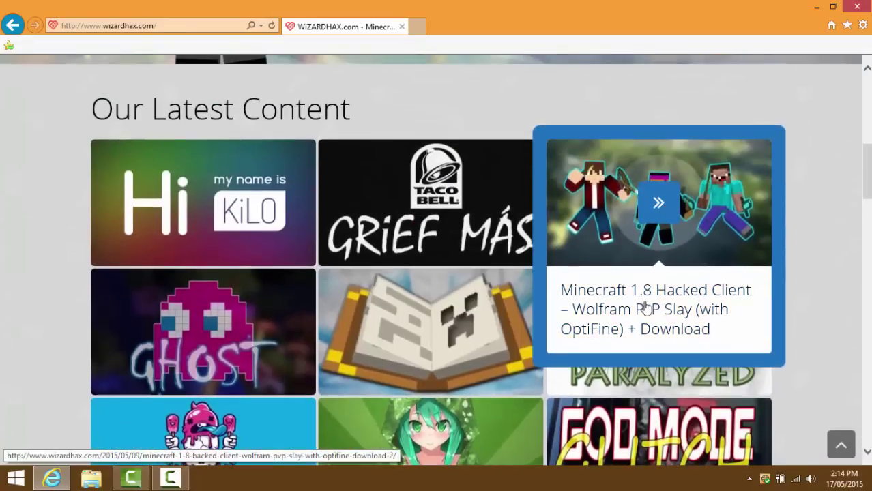
click(657, 198)
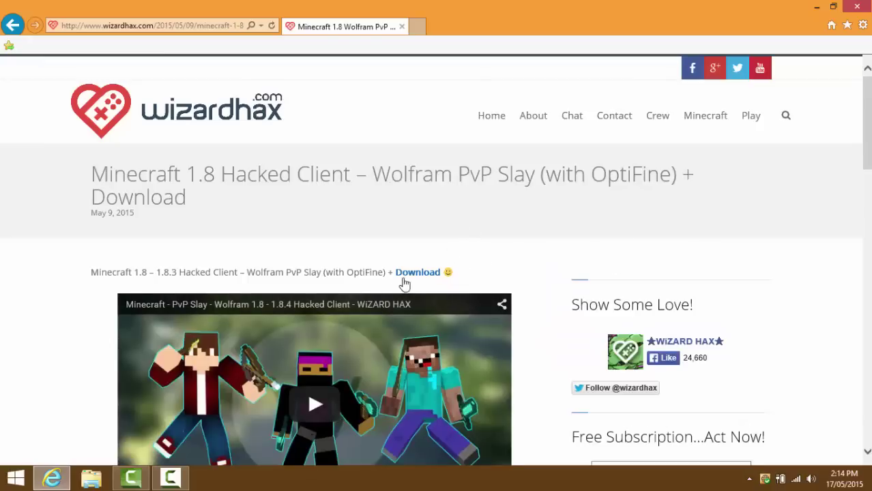
Follow the article's Download link to the adf.ly page.
scroll(403, 280, down, 10)
scroll(170, 198, down, 5)
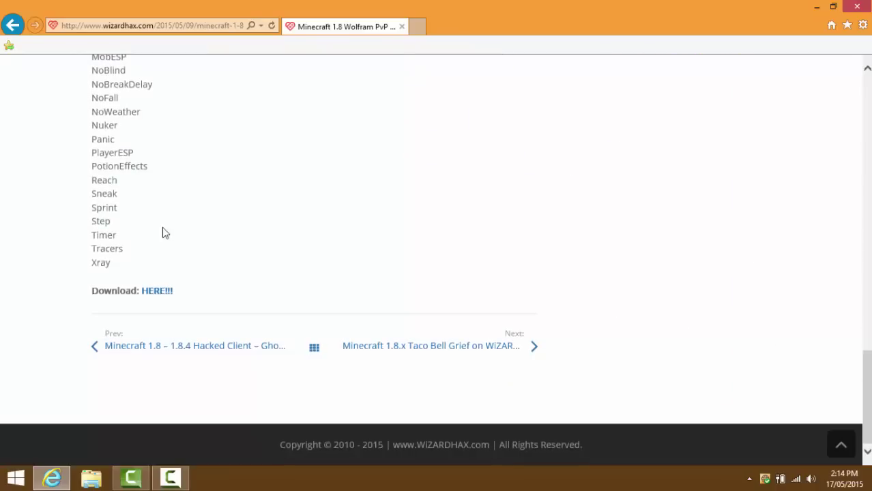
scroll(162, 232, up, 15)
scroll(266, 106, up, 2)
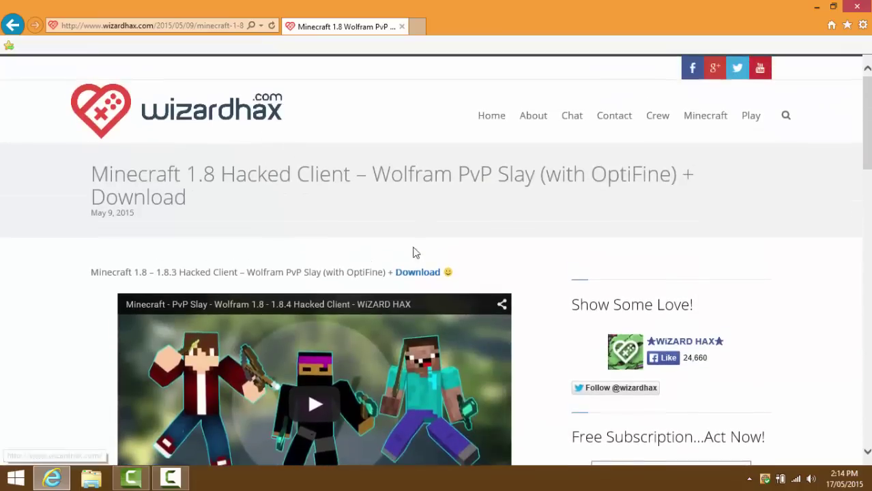
click(430, 273)
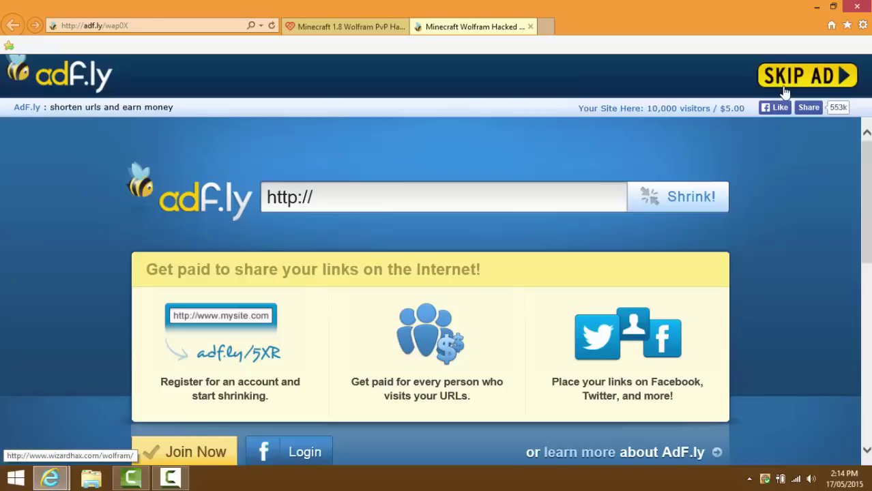
Skip the adf.ly ad and view the About Wolfram section.
click(785, 92)
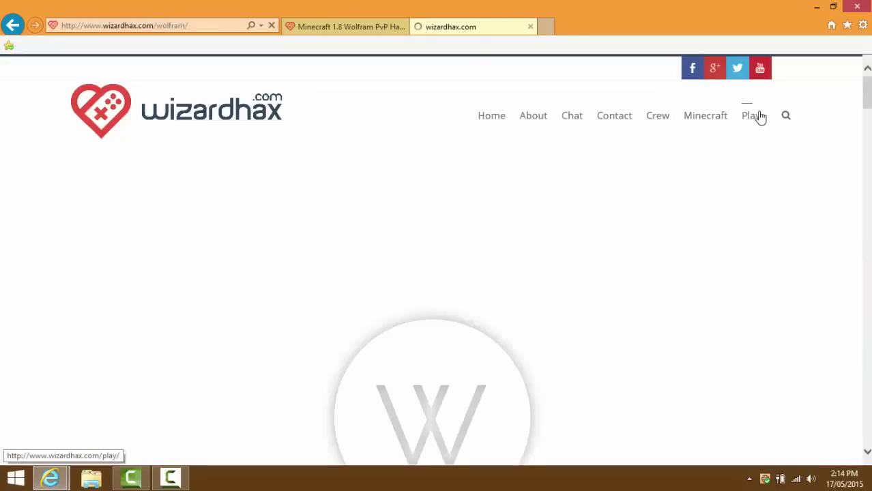
scroll(635, 123, down, 2)
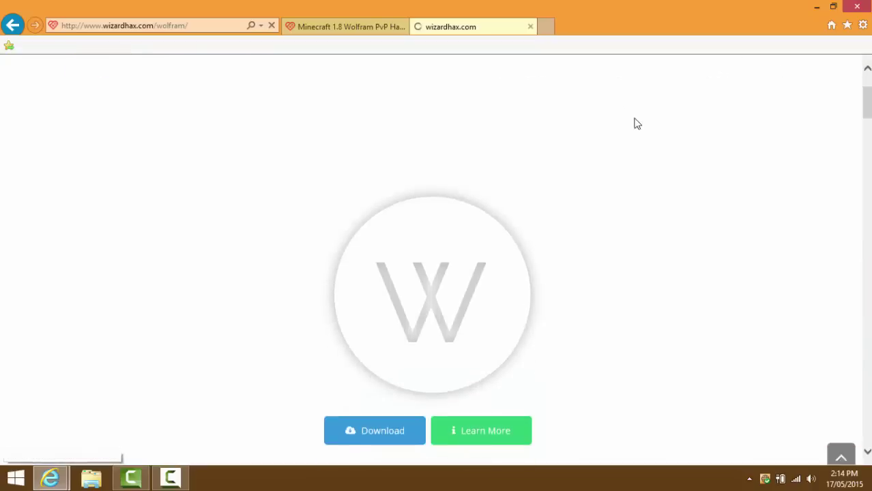
scroll(539, 115, down, 2)
click(476, 307)
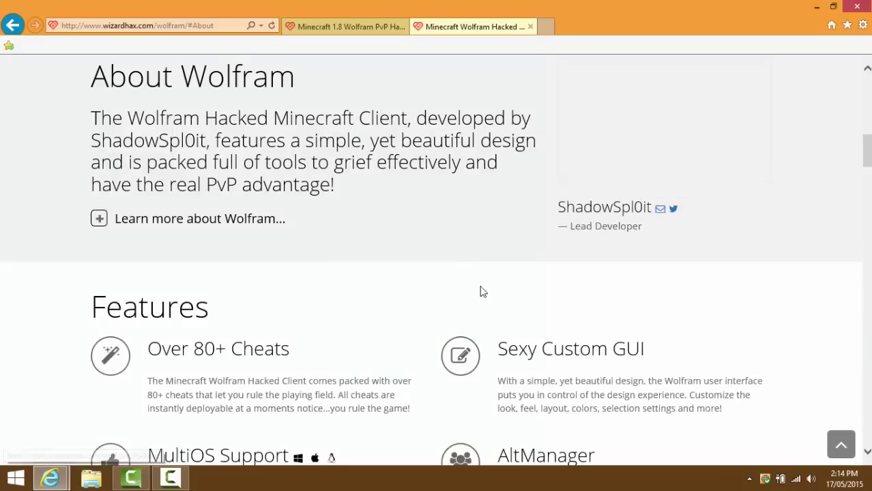
Jump to the Wolfram Download section listing the 1.8.x builds.
scroll(437, 253, down, 3)
scroll(396, 191, up, 4)
scroll(342, 164, down, 9)
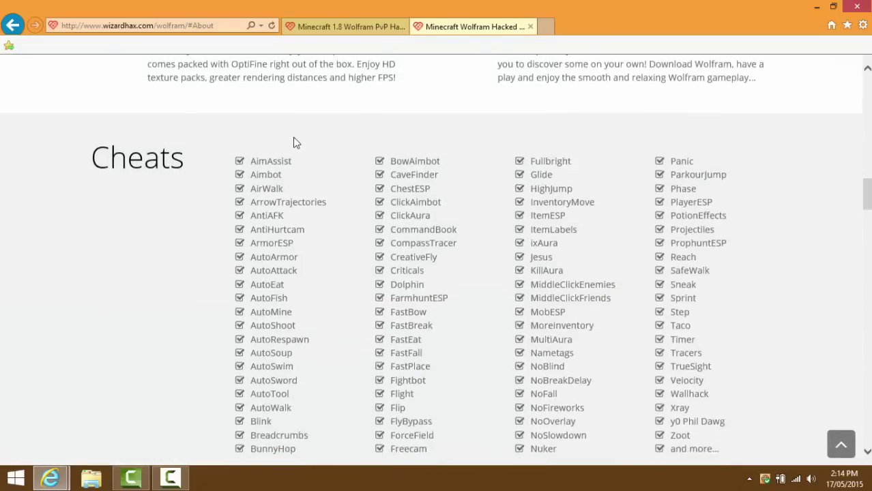
scroll(311, 179, down, 10)
scroll(311, 127, up, 15)
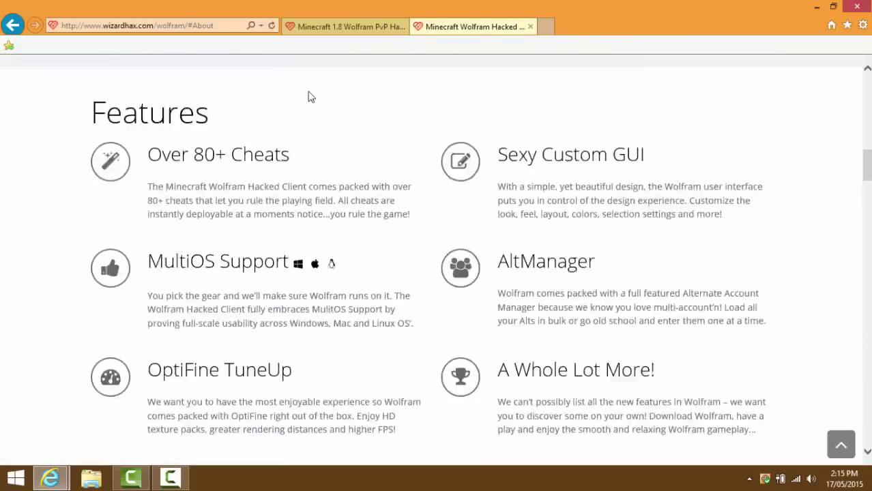
scroll(404, 168, up, 10)
click(390, 403)
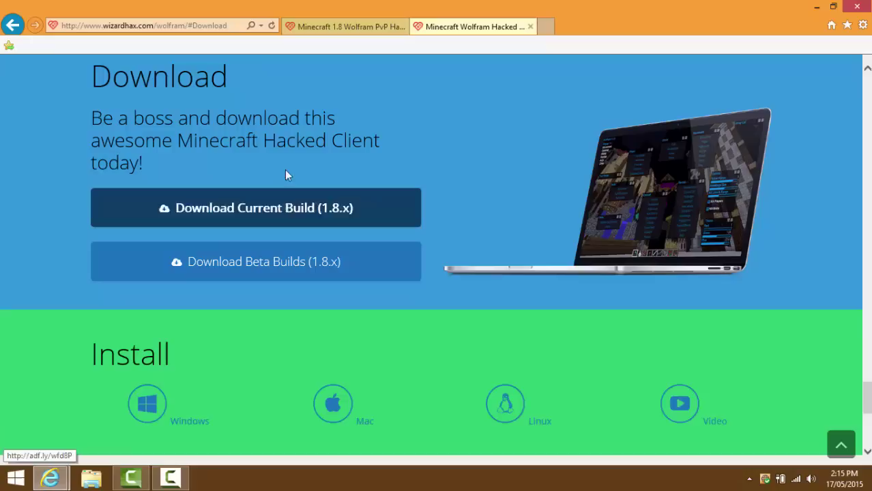
Download the current 1.8.x build, passing through adf.ly to shadowspl0it.com.
click(299, 217)
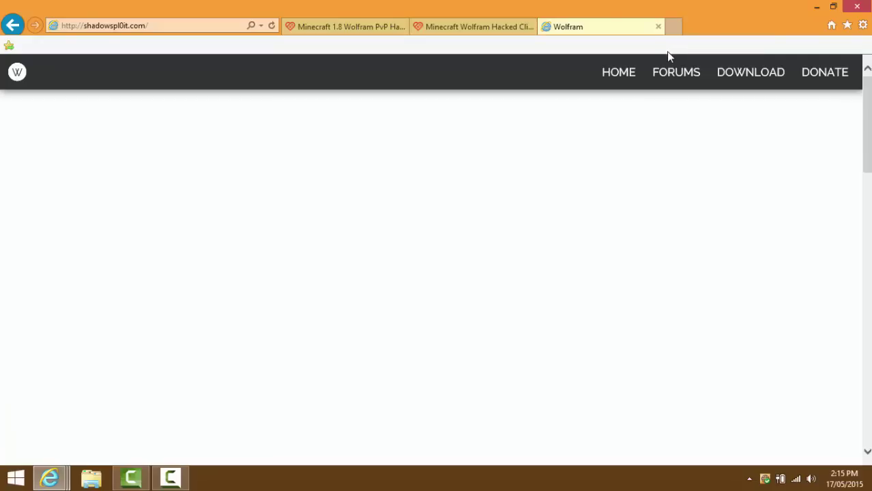
Scroll through the shadowspl0it.com home page toward the Wolfram 2.5.1 download.
scroll(731, 96, down, 3)
scroll(751, 110, up, 3)
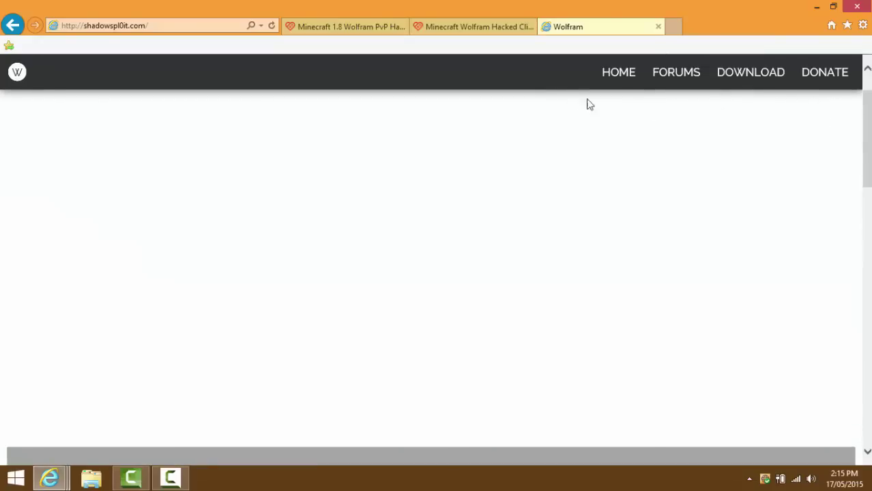
scroll(551, 91, down, 3)
scroll(541, 78, down, 7)
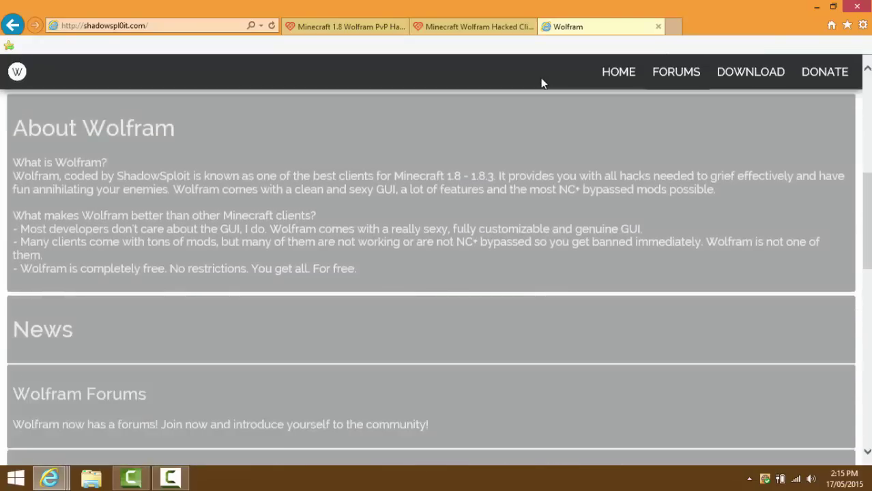
scroll(498, 82, down, 4)
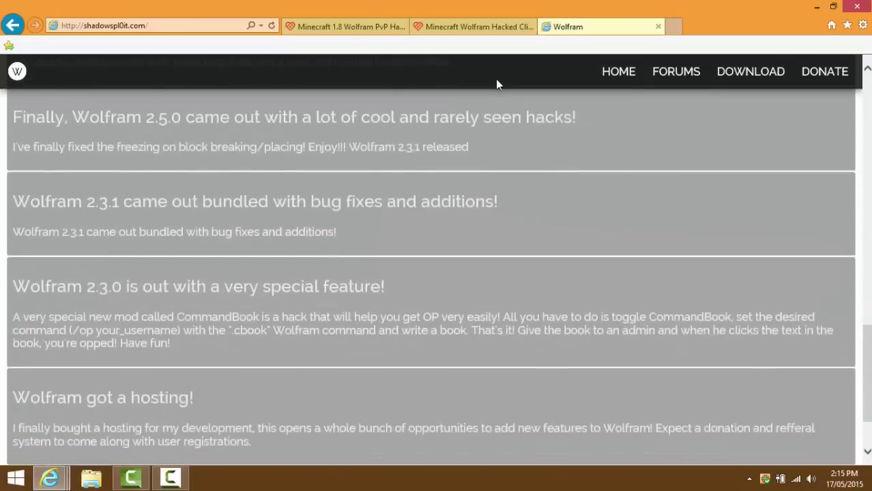
scroll(383, 167, up, 15)
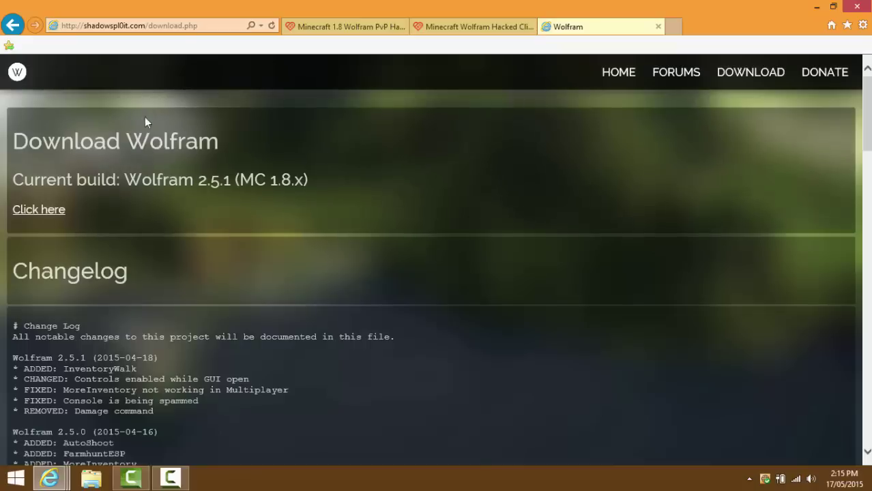
Follow the Wolfram 2.5.1 download link, close the User Survey window, and skip the adf.ly ad.
click(43, 217)
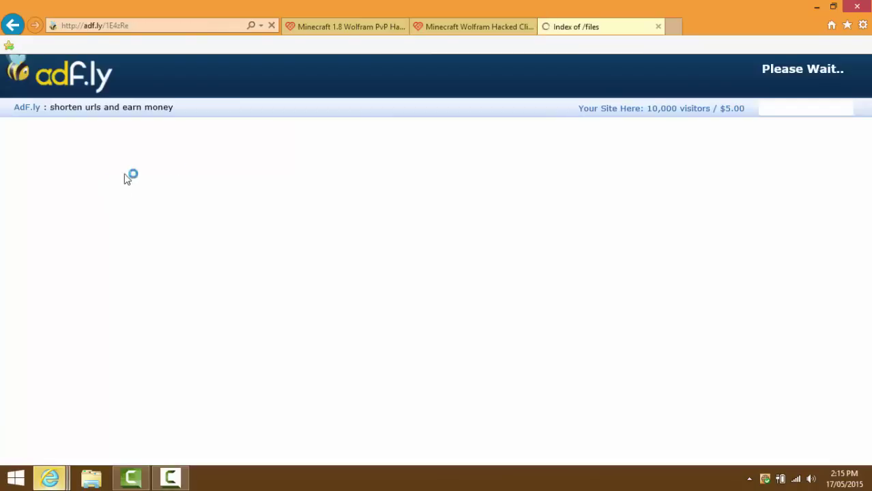
click(41, 482)
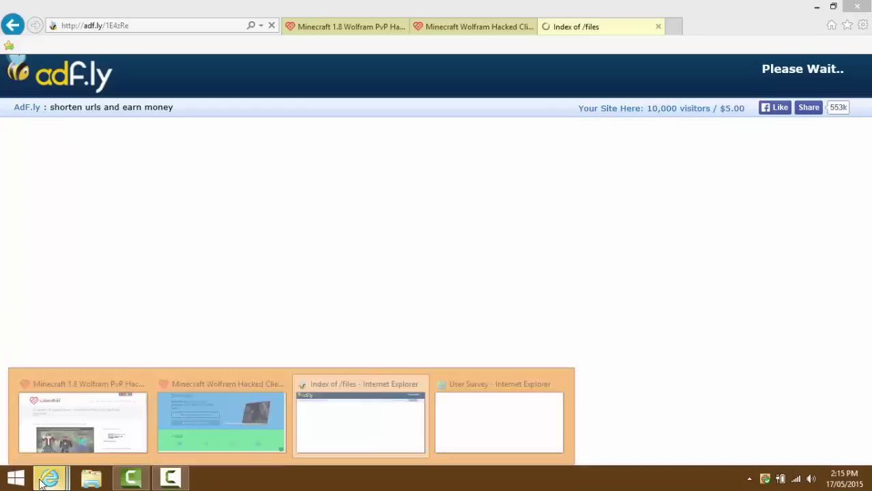
mouse_move(557, 387)
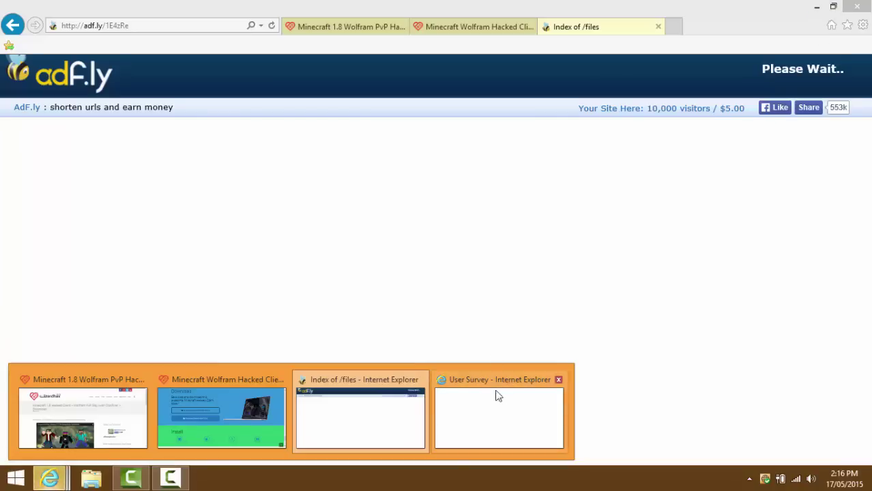
right_click(537, 394)
click(557, 379)
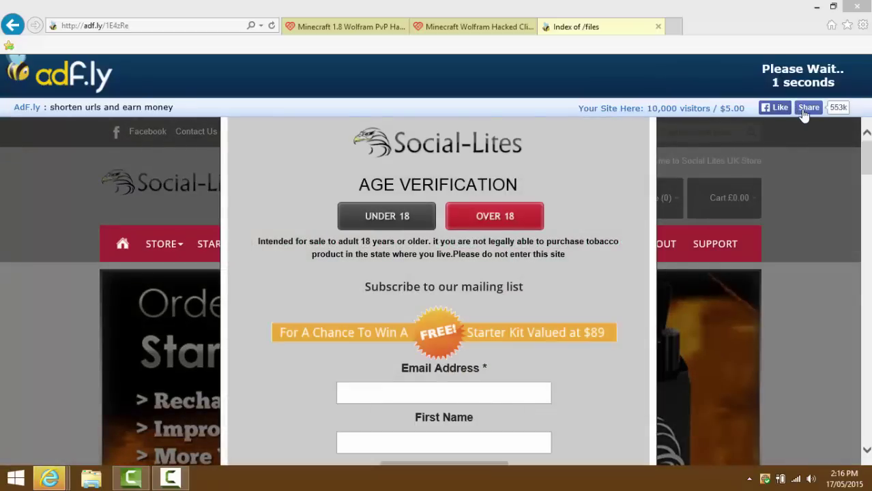
click(801, 85)
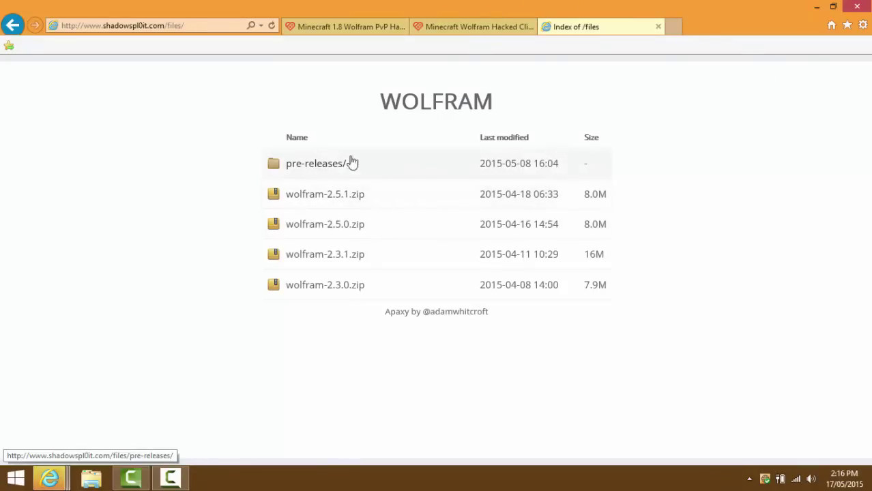
Download and save wolfram-2.5.1.zip (7.95 MB) from the files listing.
click(325, 198)
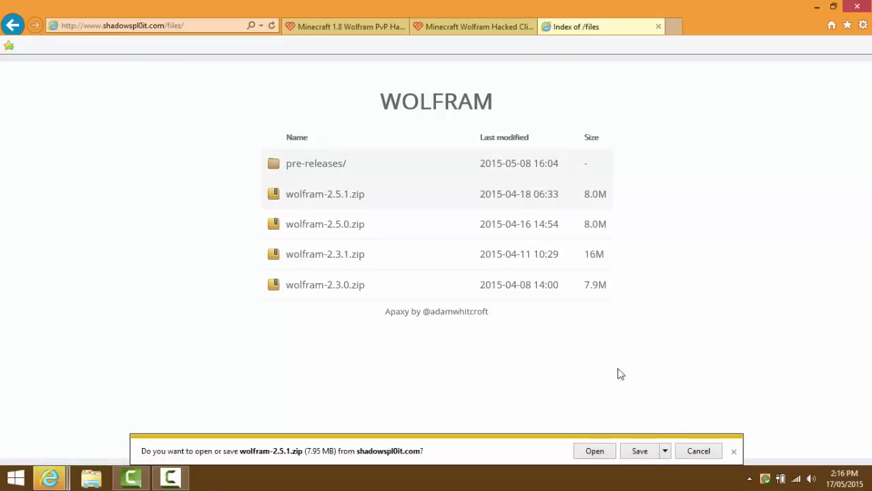
click(640, 451)
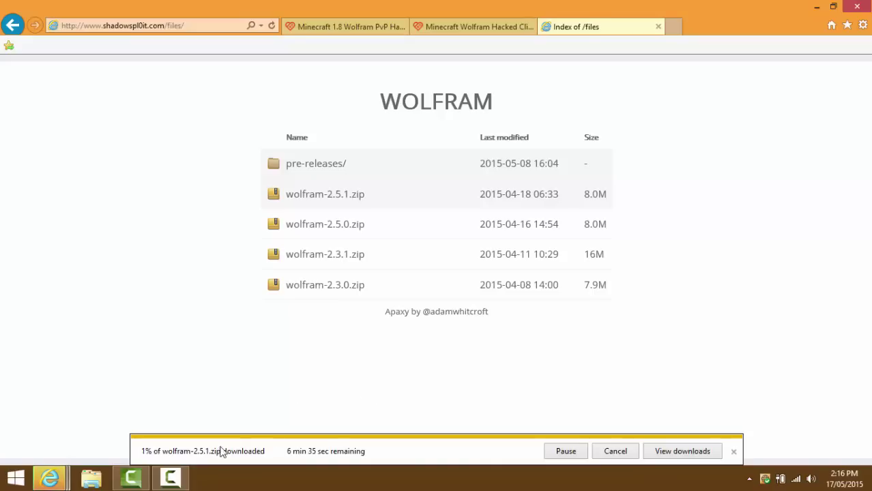
click(170, 477)
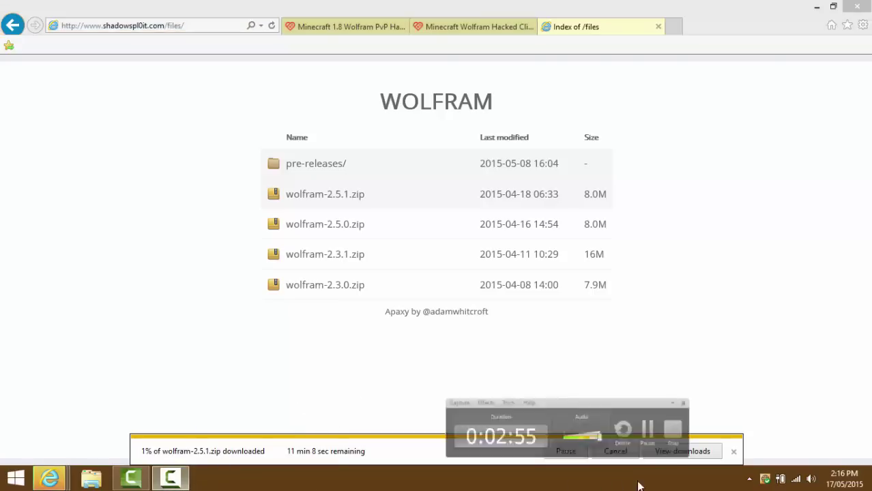
click(811, 431)
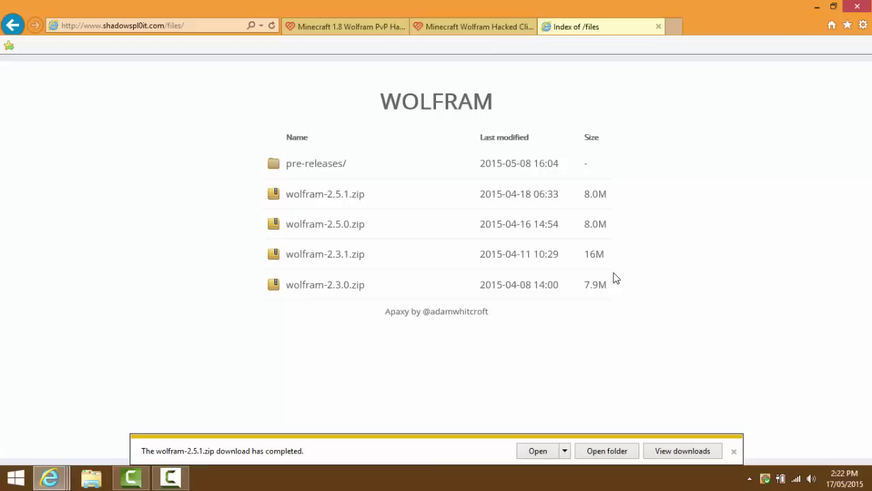
Open the Downloads folder and inspect the wolfram-2.5.1 archive's Wolfram folder in WinRAR.
click(605, 453)
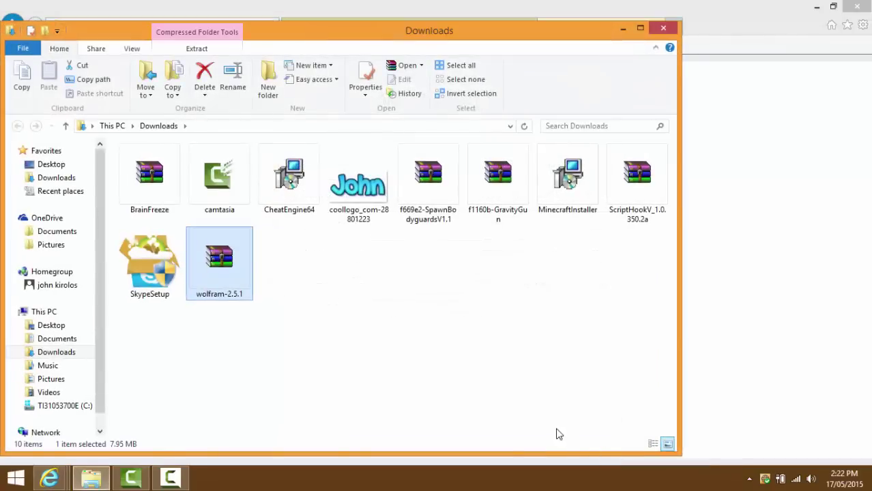
click(412, 264)
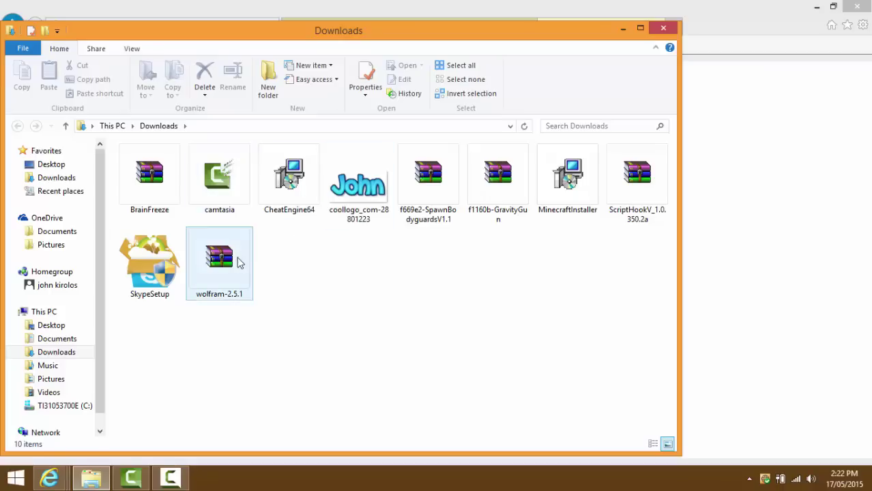
double_click(233, 255)
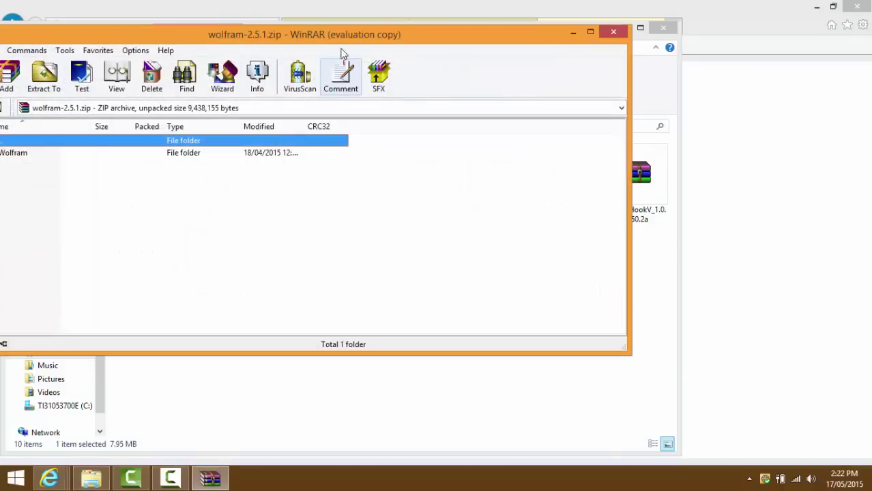
click(297, 256)
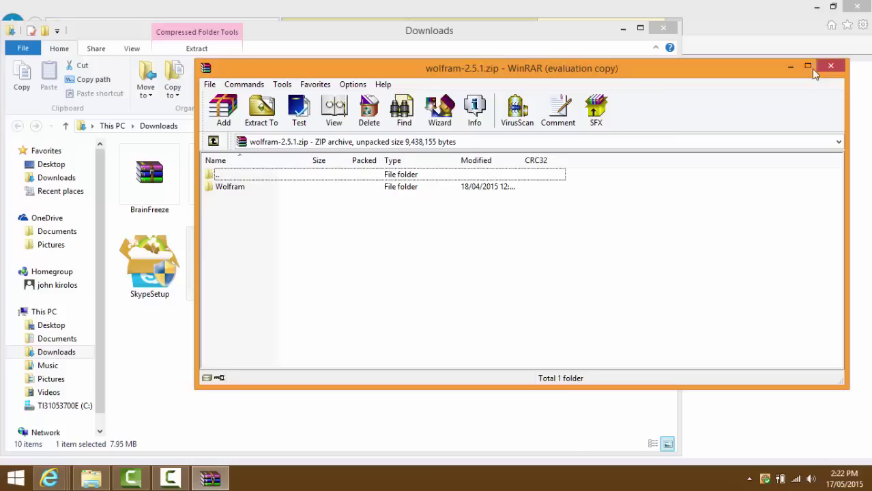
double_click(253, 188)
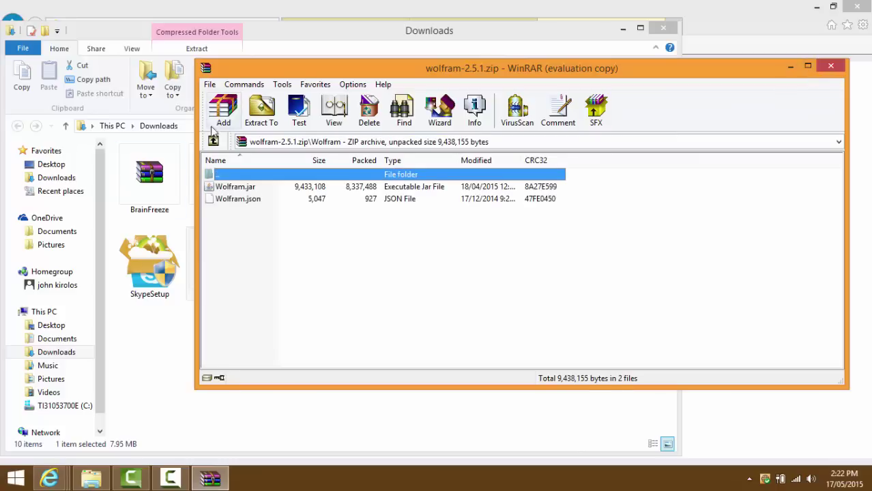
Close WinRAR and minimize Internet Explorer to reveal the desktop.
click(213, 140)
click(213, 140)
click(831, 65)
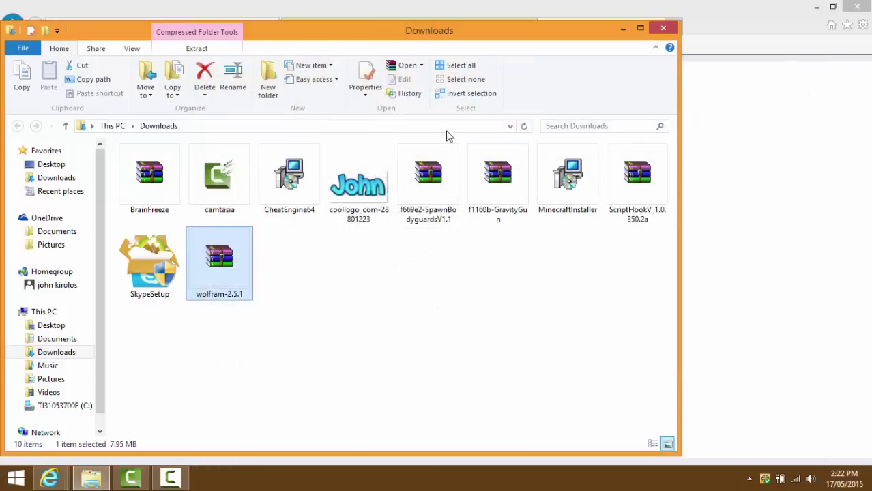
click(774, 24)
click(820, 6)
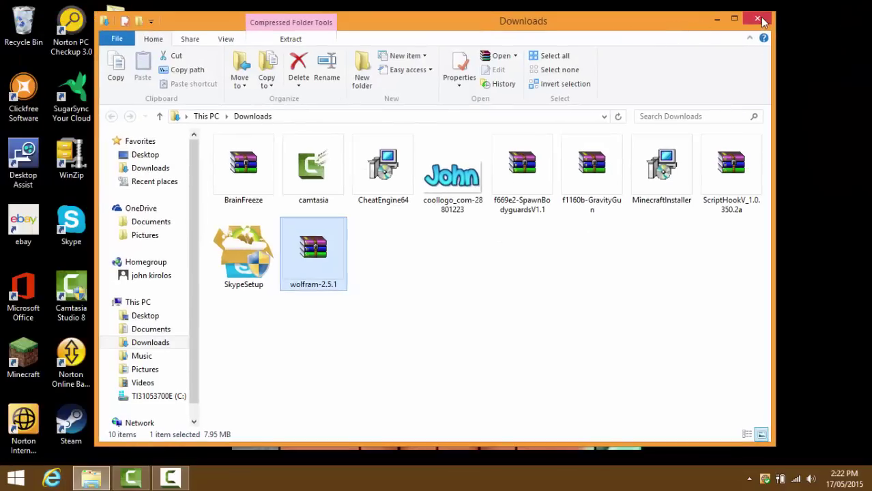
Move wolfram-2.5.1 from Downloads onto the desktop and close the Downloads window.
click(622, 30)
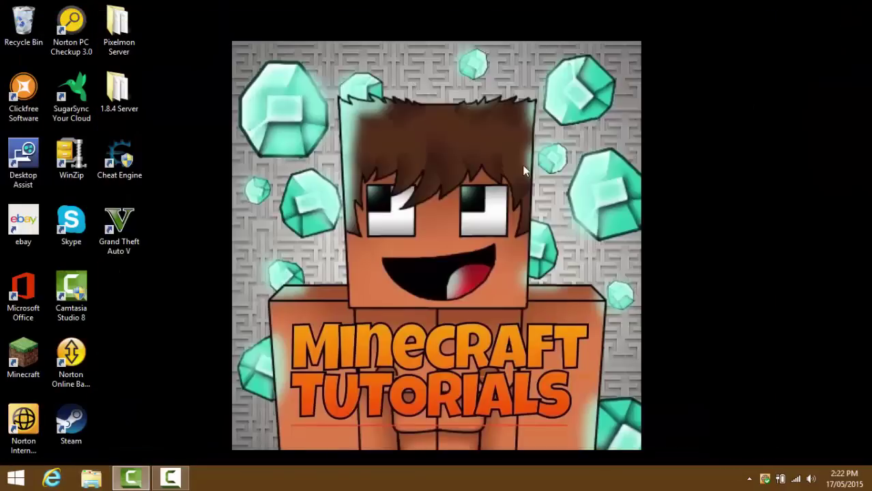
click(184, 482)
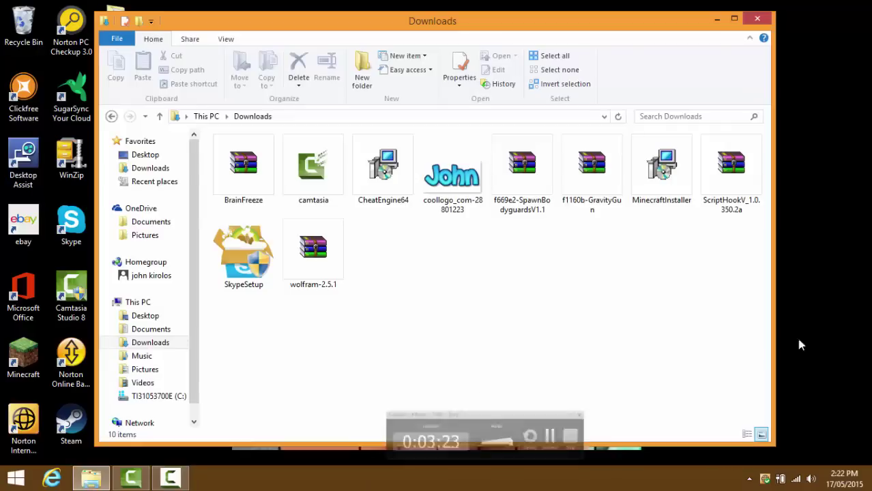
key(super+e)
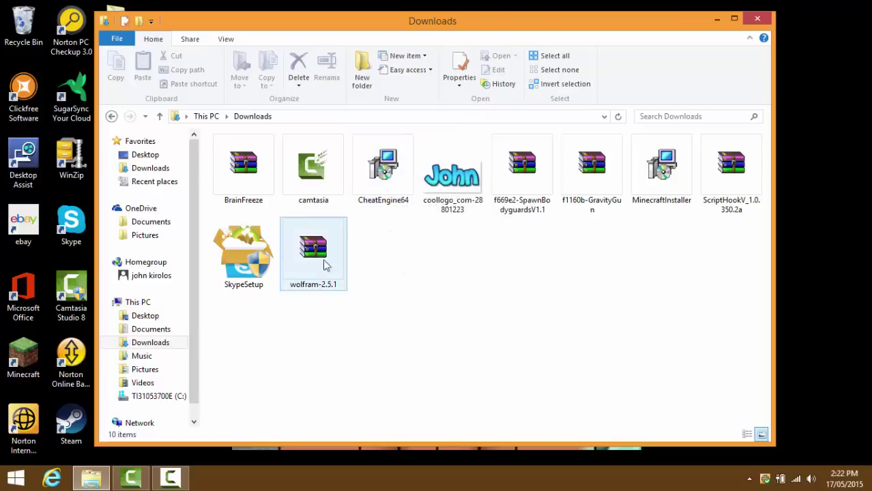
mouse_move(317, 263)
mouse_down()
mouse_move(662, 273)
mouse_move(834, 247)
mouse_up()
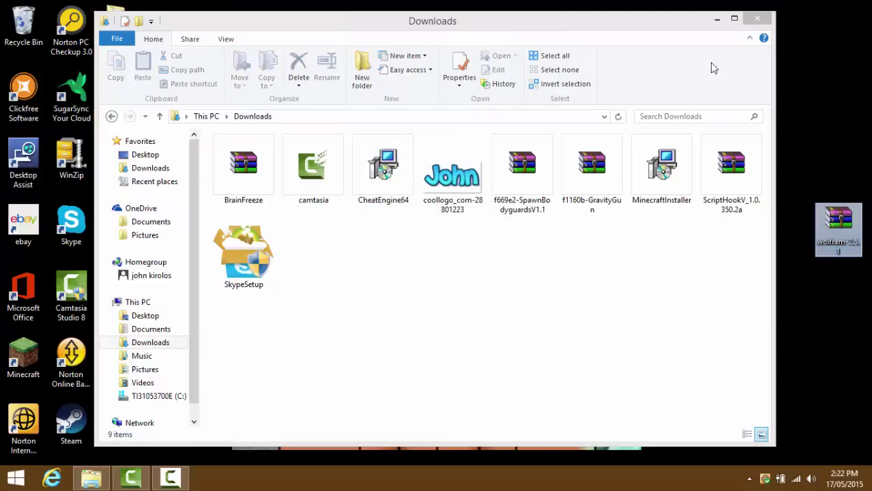
click(757, 19)
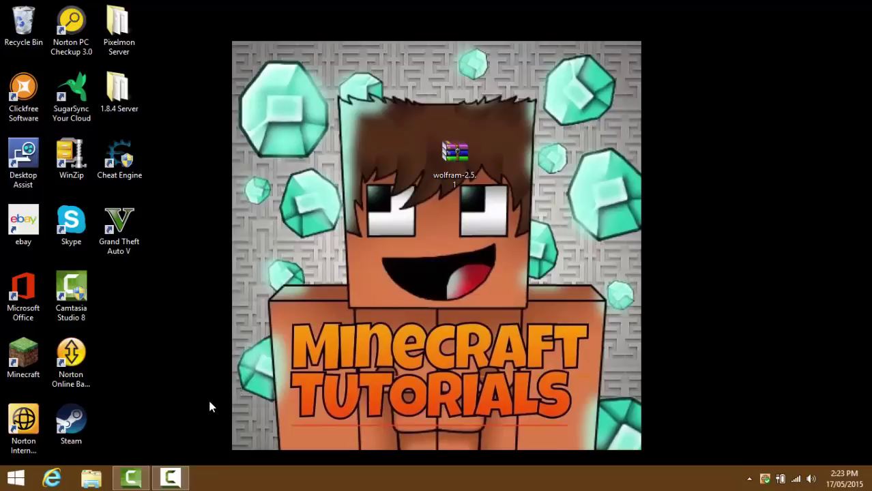
Run %appdata% from the Run dialog to open the AppData Roaming folder.
key(super+s)
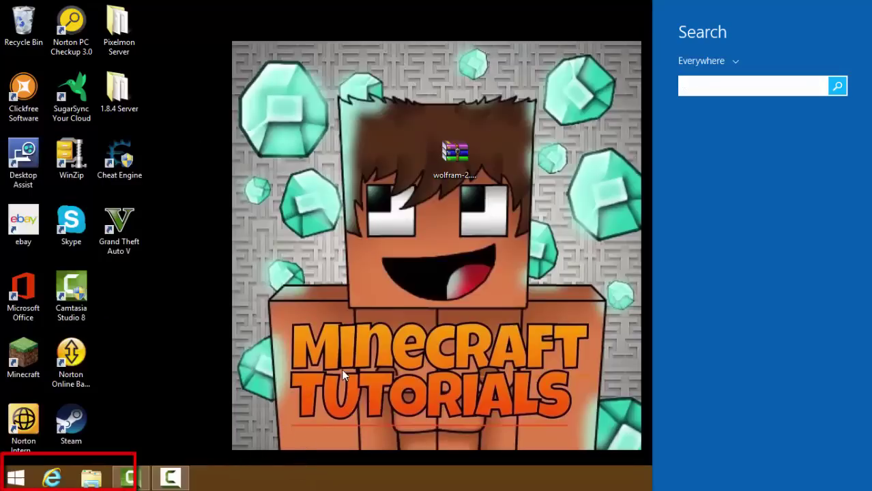
click(341, 369)
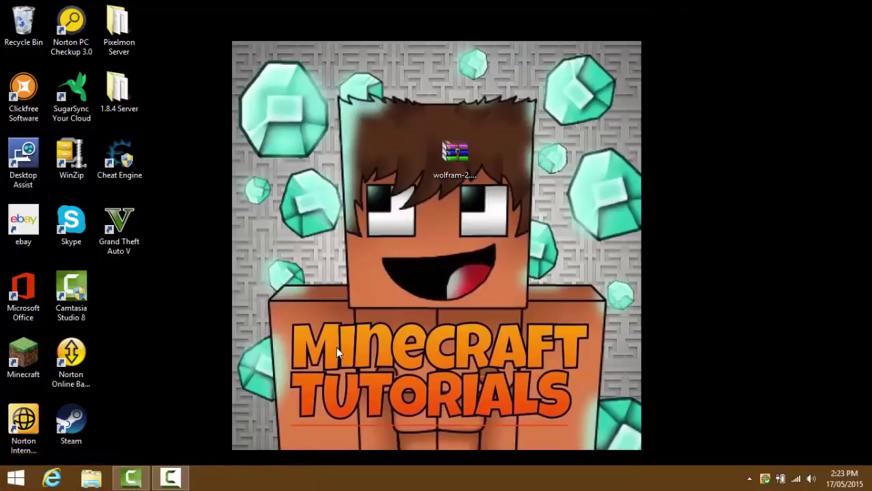
key(super+r)
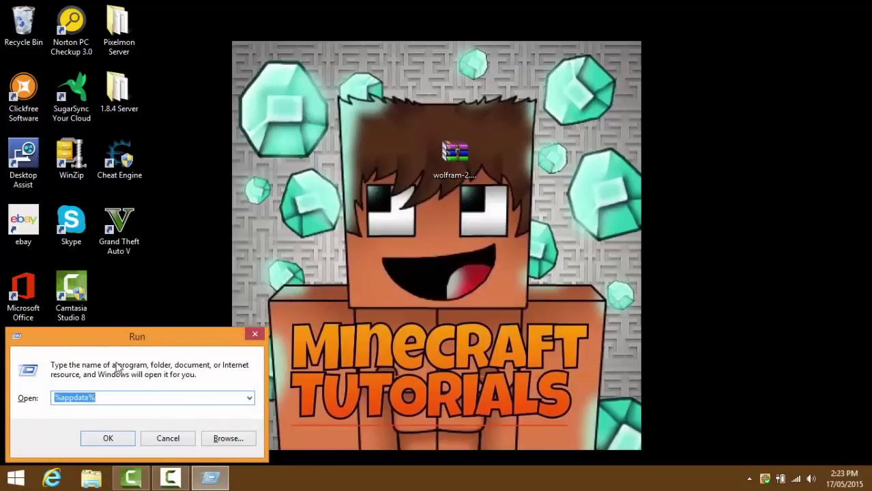
key(BackSpace)
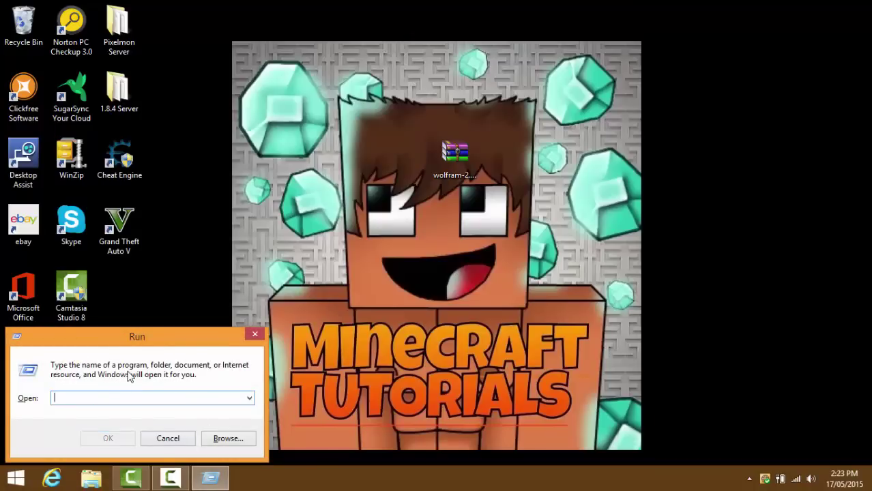
text(%app)
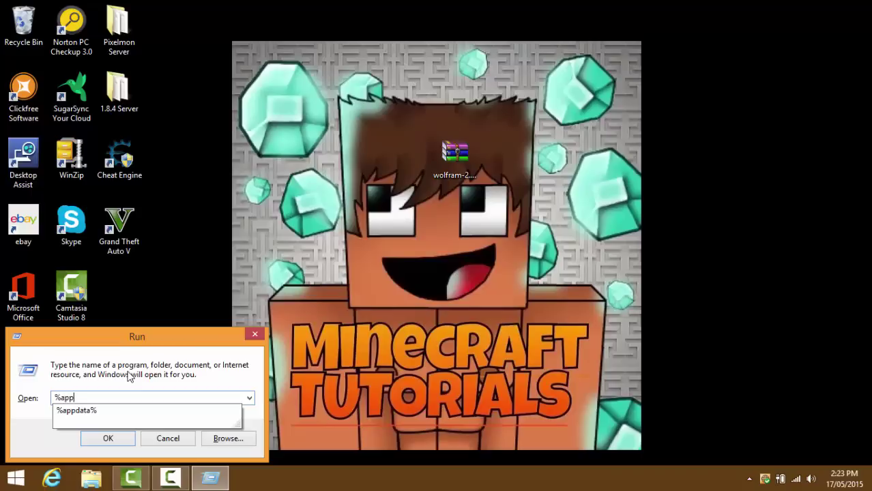
text(data%)
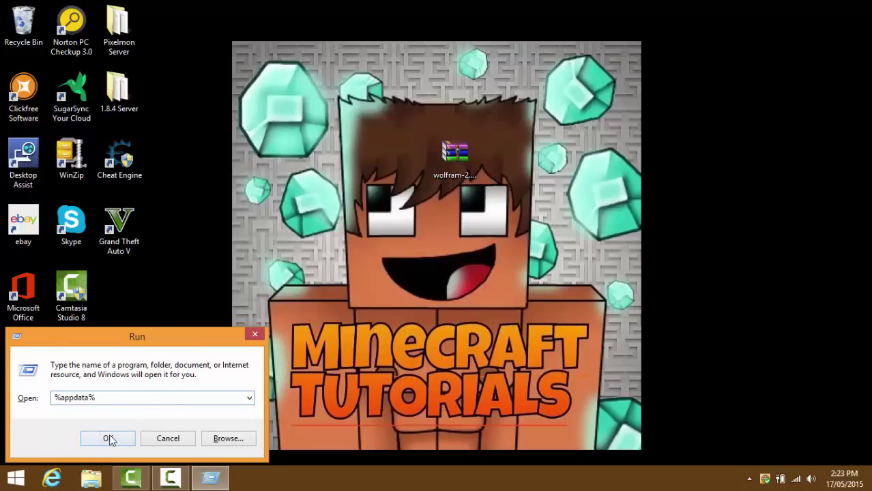
click(109, 440)
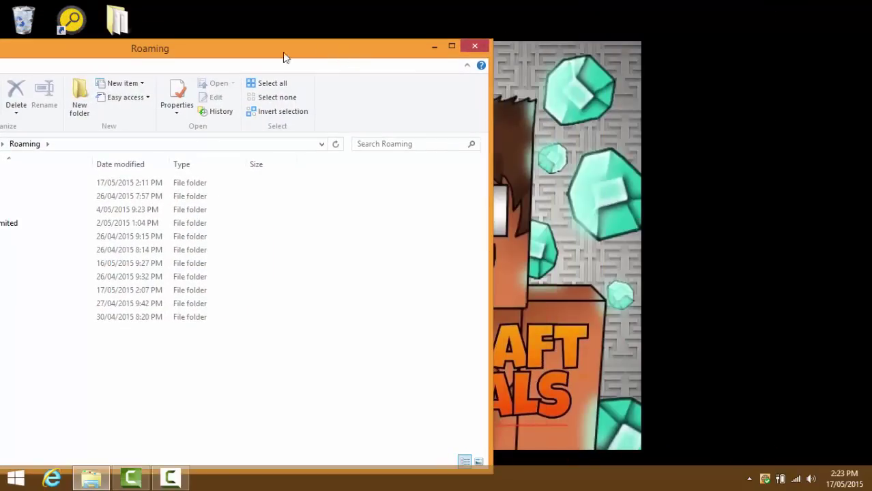
Arrange the wolfram archive and Roaming window, then navigate into .minecraft\versions.
drag(478, 171, 779, 226)
mouse_move(300, 68)
mouse_down()
mouse_move(604, 84)
mouse_move(638, 17)
mouse_up()
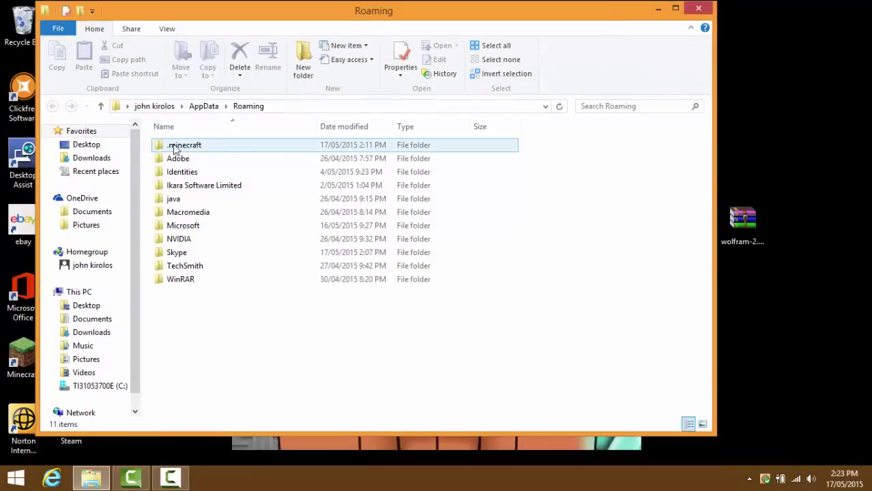
double_click(174, 149)
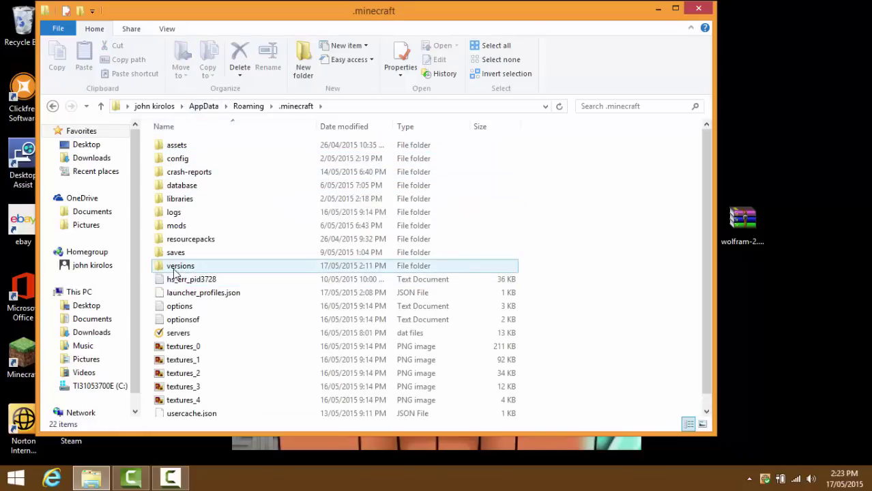
double_click(174, 270)
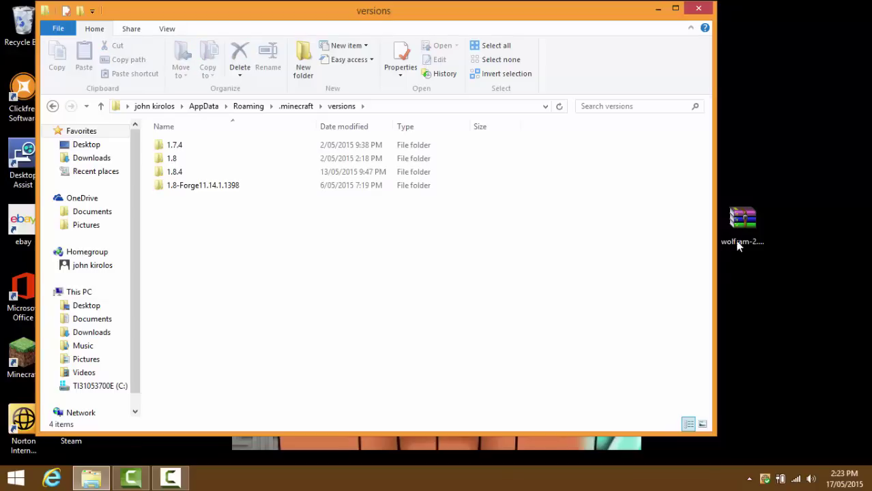
Copy the Wolfram folder from wolfram-2.5.1.zip into versions, then close both windows.
click(744, 222)
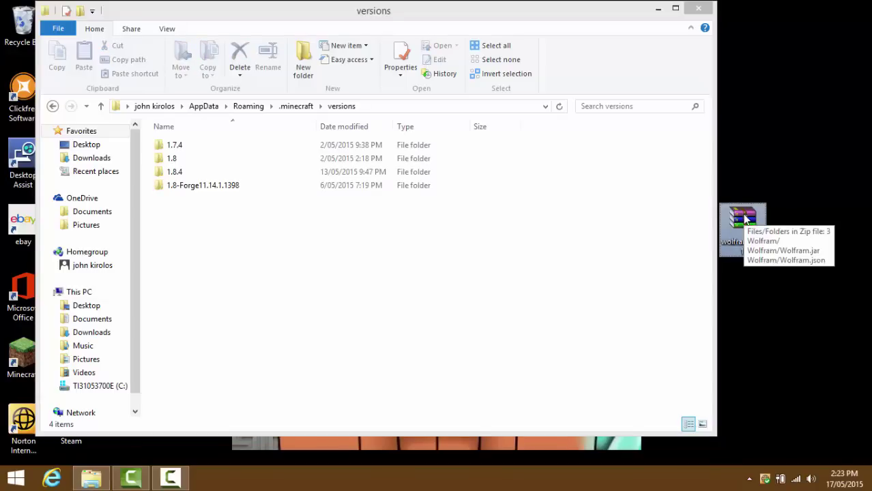
double_click(743, 215)
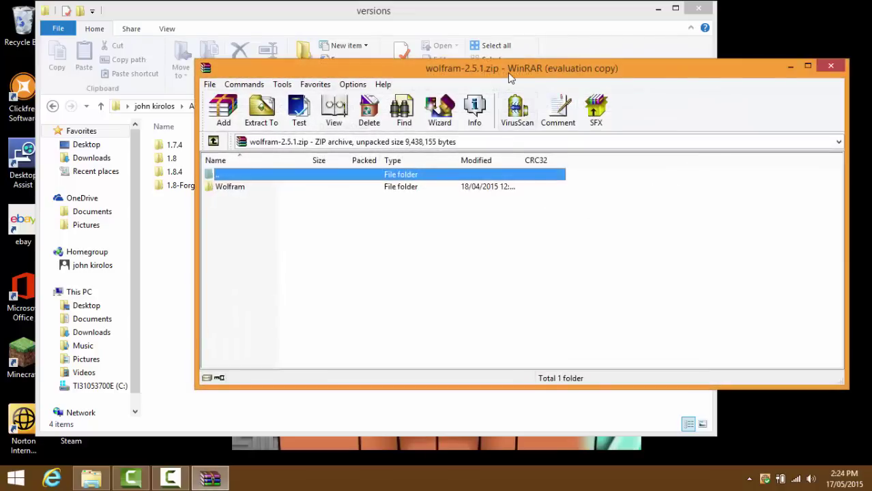
drag(508, 73, 752, 57)
mouse_move(470, 172)
mouse_down()
mouse_move(395, 214)
mouse_move(226, 264)
mouse_up()
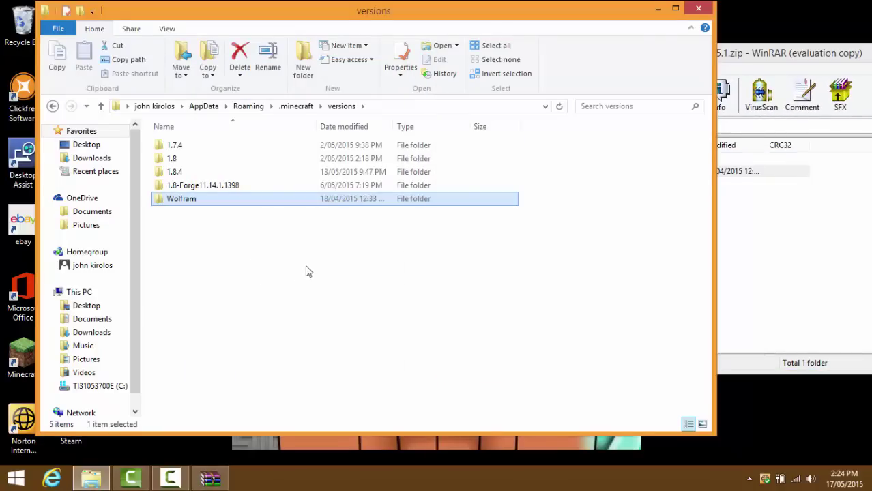
click(699, 8)
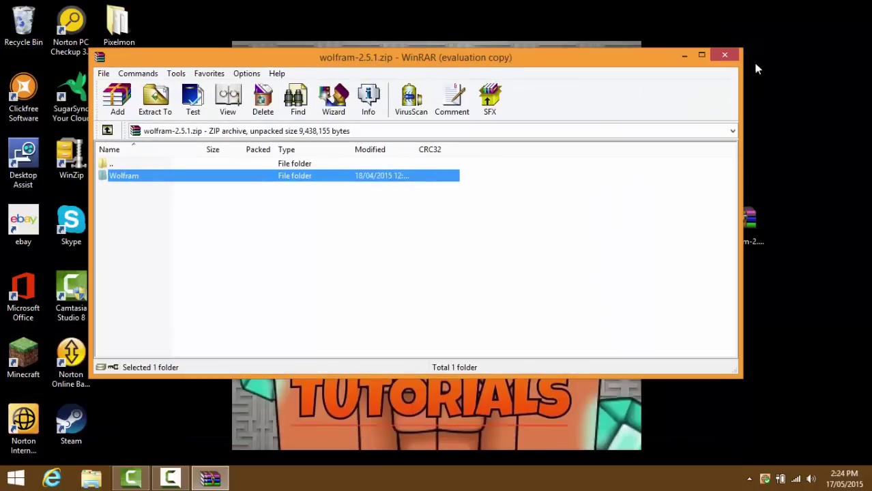
click(725, 54)
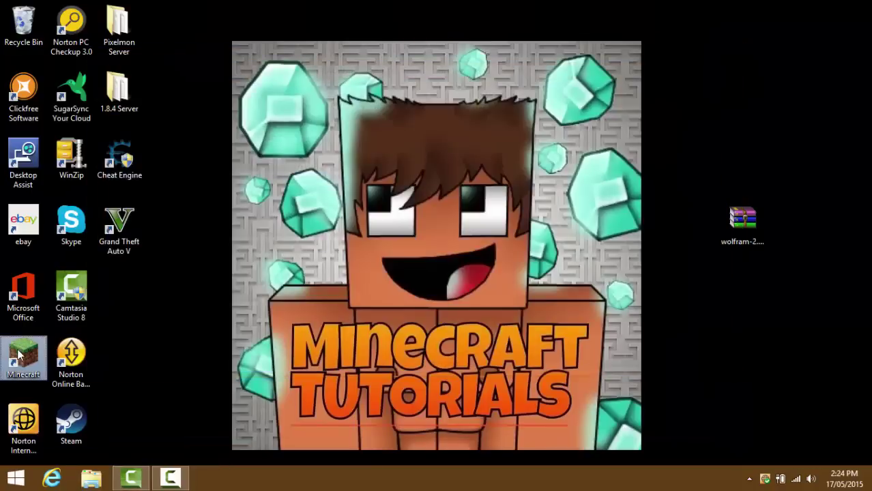
Edit the launcher profile to use release Wolfram, save it, and hit Play.
double_click(19, 354)
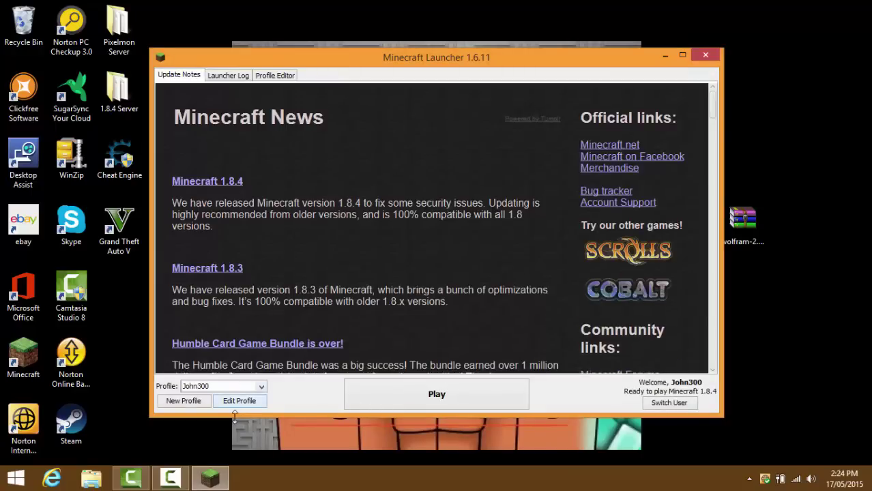
click(243, 402)
click(361, 285)
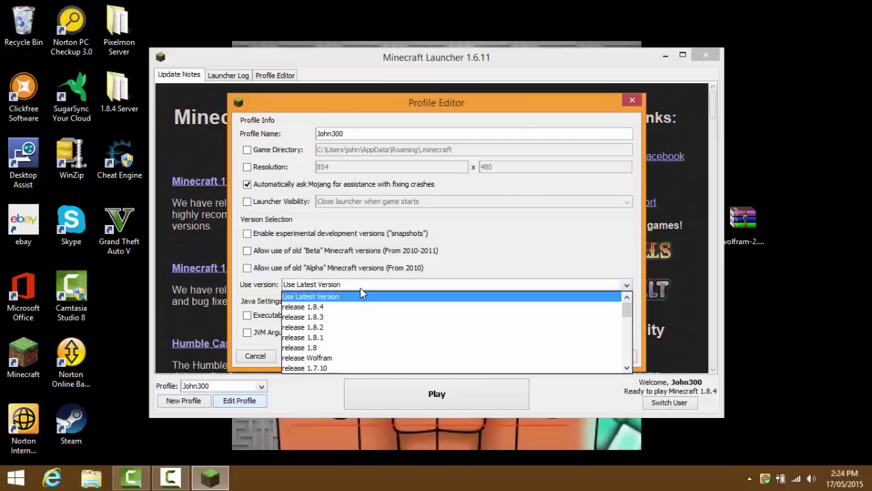
click(333, 361)
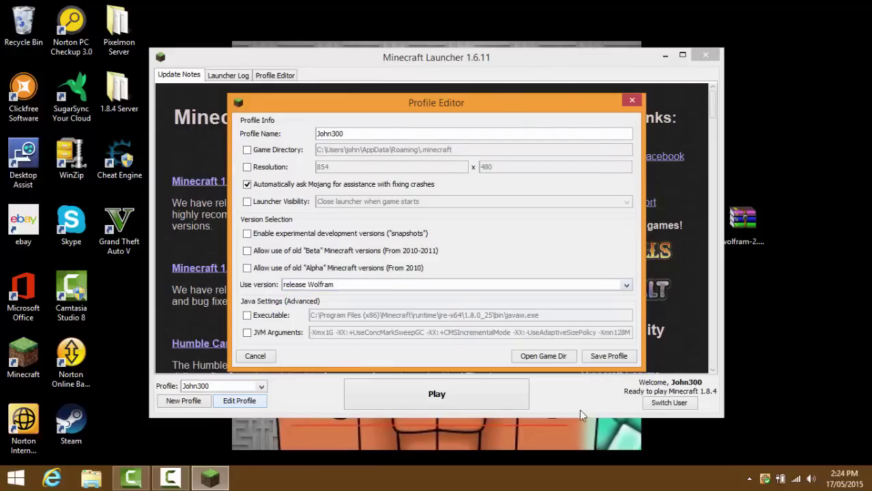
click(604, 359)
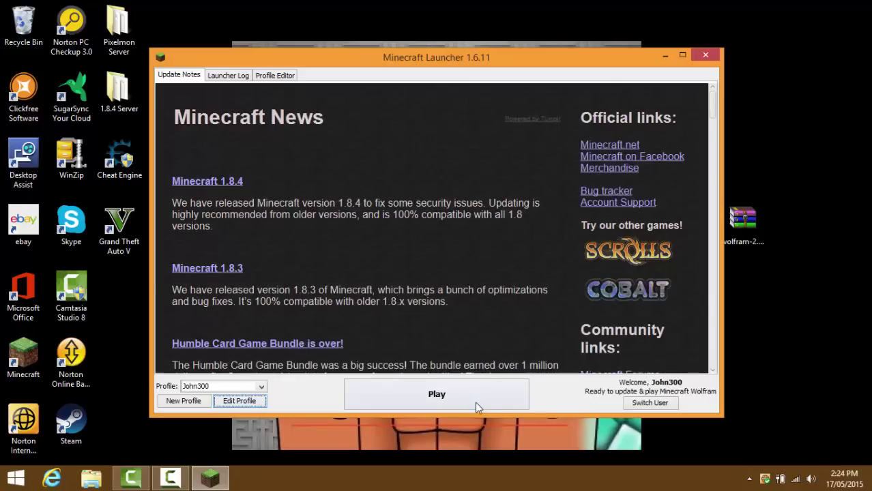
click(471, 398)
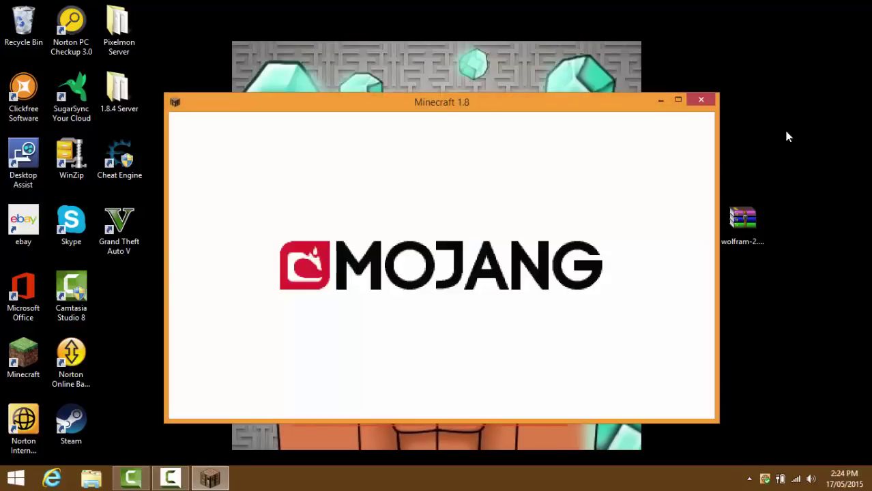
Maximise the Minecraft 1.8 window, then open and close the Wolfram client menu.
mouse_move(743, 220)
mouse_down()
mouse_move(143, 243)
mouse_move(112, 301)
mouse_up()
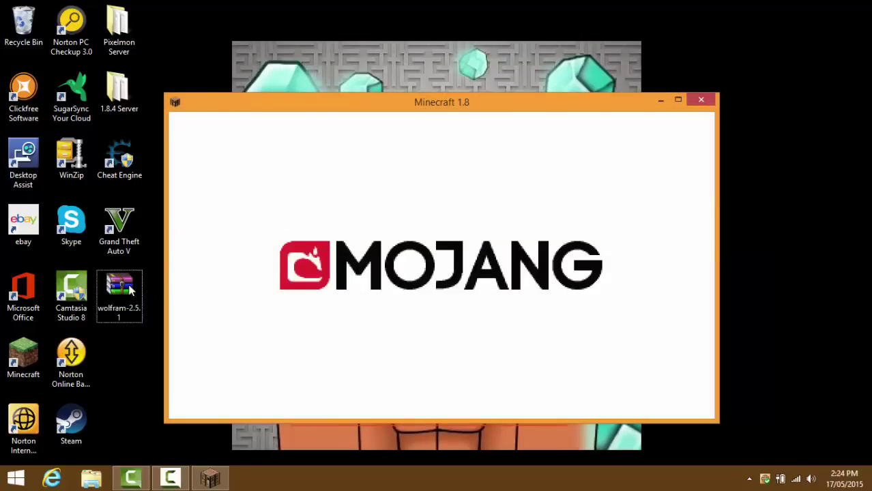
click(680, 101)
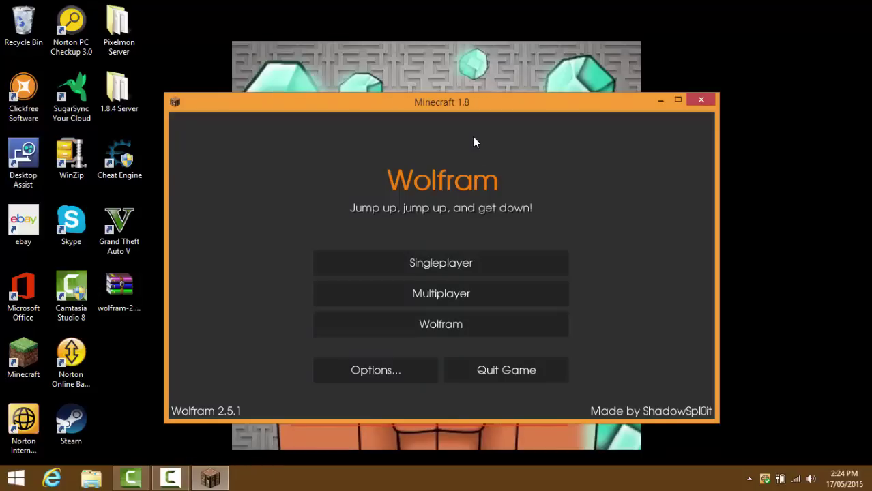
click(673, 97)
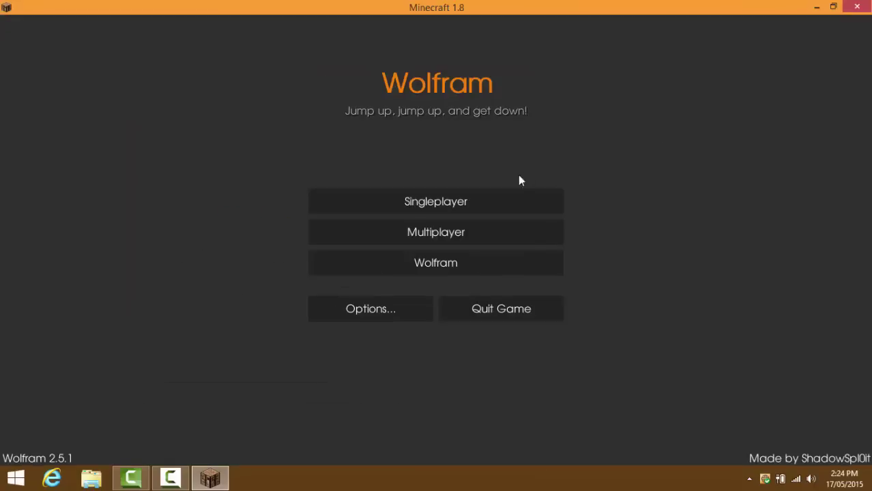
click(450, 267)
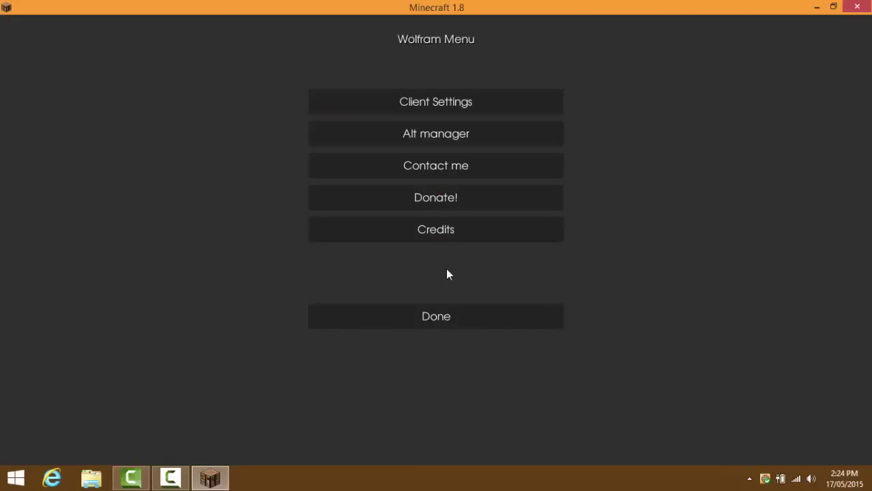
click(444, 318)
Load the Tutorial world from the Singleplayer world list.
click(451, 199)
click(393, 93)
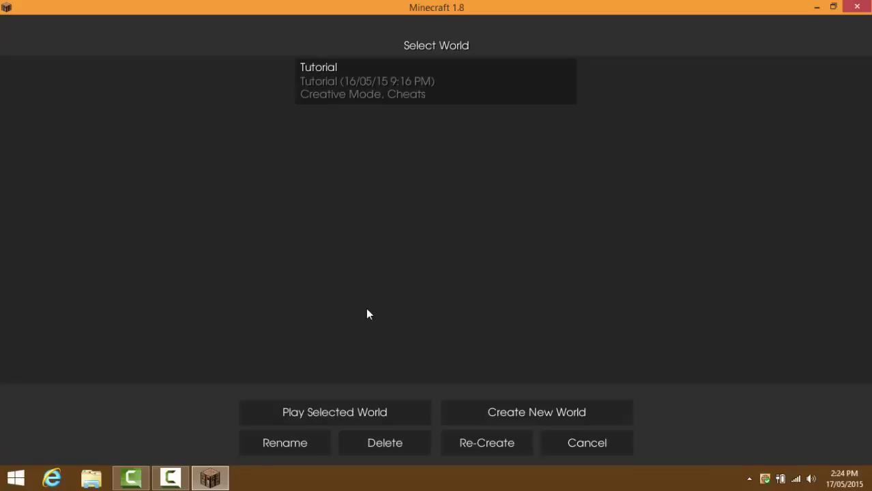
click(346, 412)
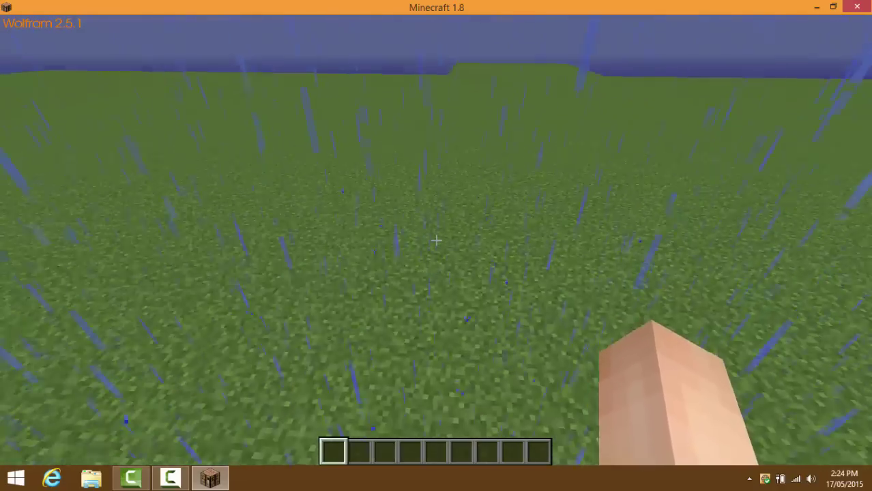
Break a grass block, briefly toggle the ClickGUI, then pick and place the grass back.
click(436, 239)
key(Shift_R)
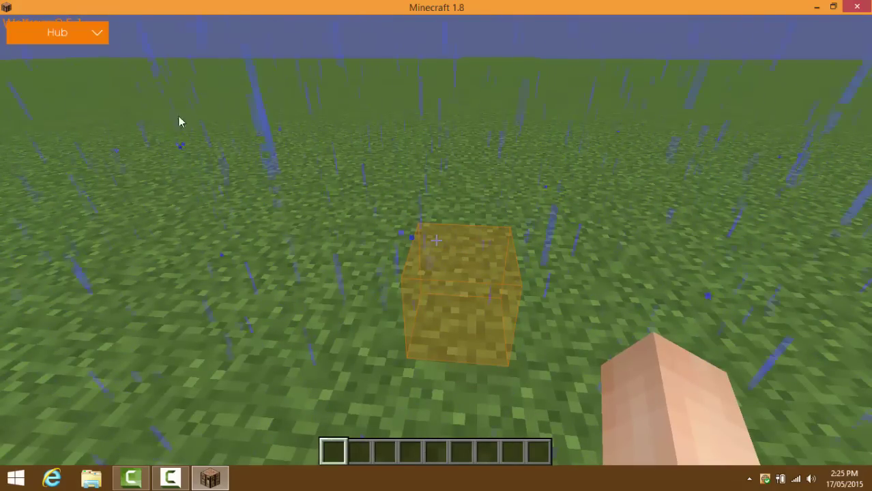
key(Escape)
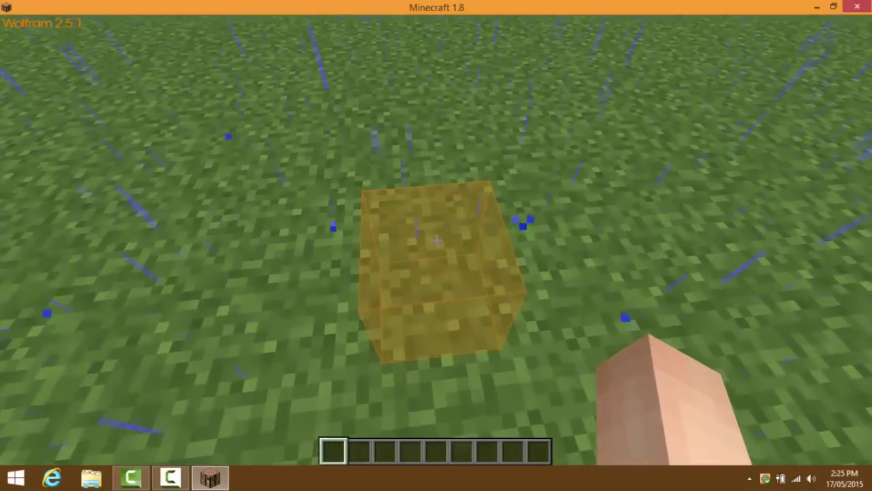
click(436, 239)
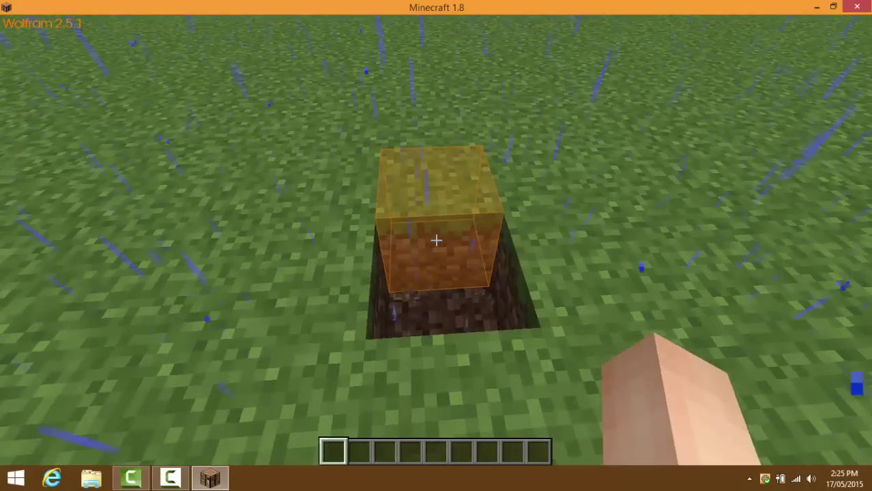
middle_click(436, 240)
right_click(437, 239)
Clear the grass from the hotbar, walk forward, and start a /toggle command in chat.
key(e)
click(333, 307)
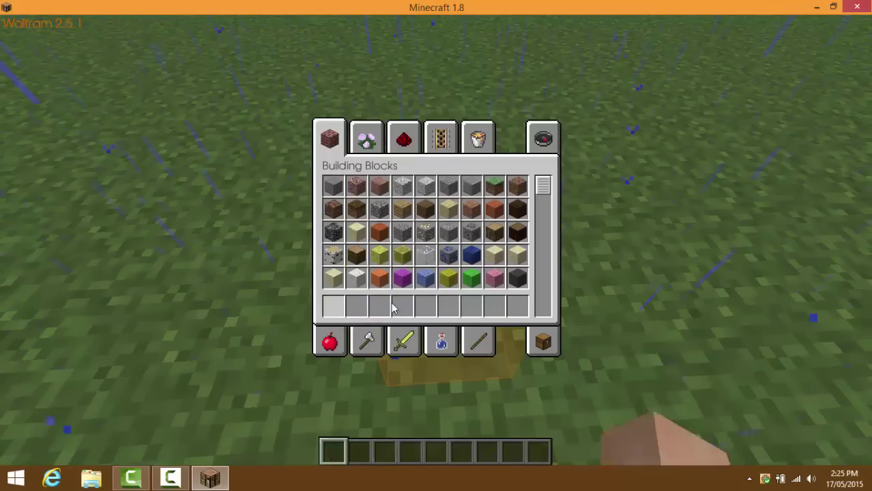
key(e)
key(w)
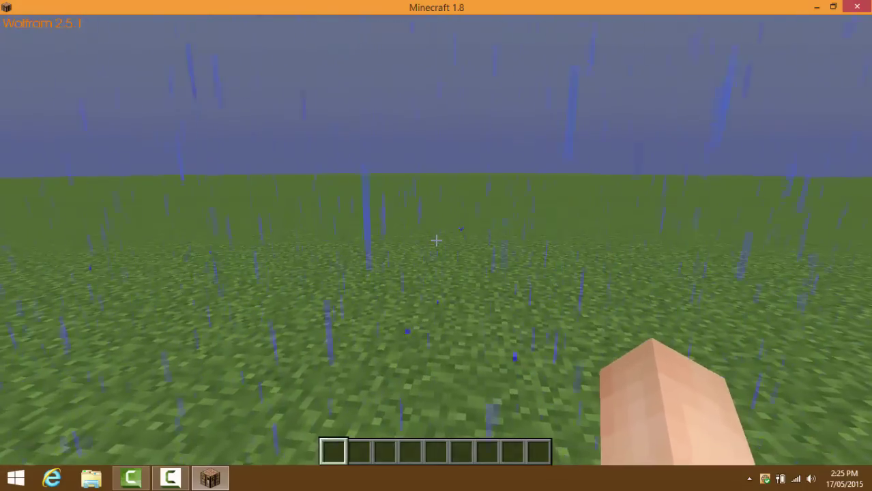
text(/toggle)
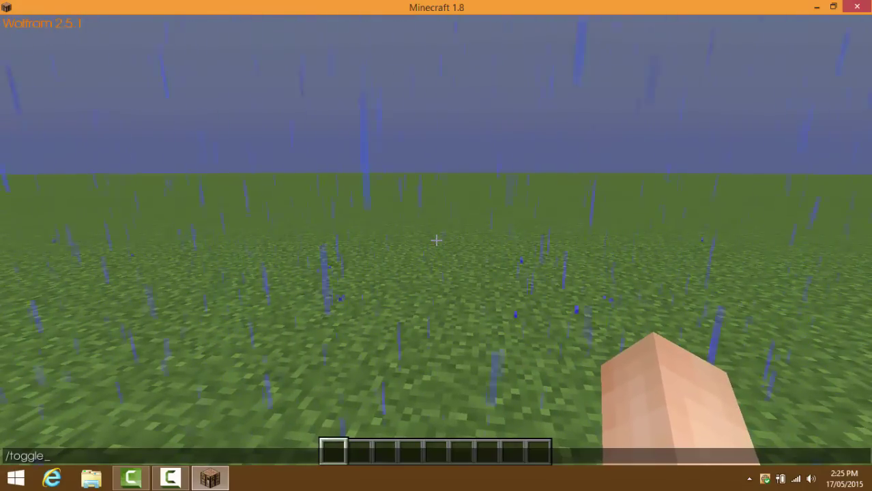
text(nfall)
Submit /toggledownfall to stop the rain, break a block, and show the ClickGUI Hub.
key(Return)
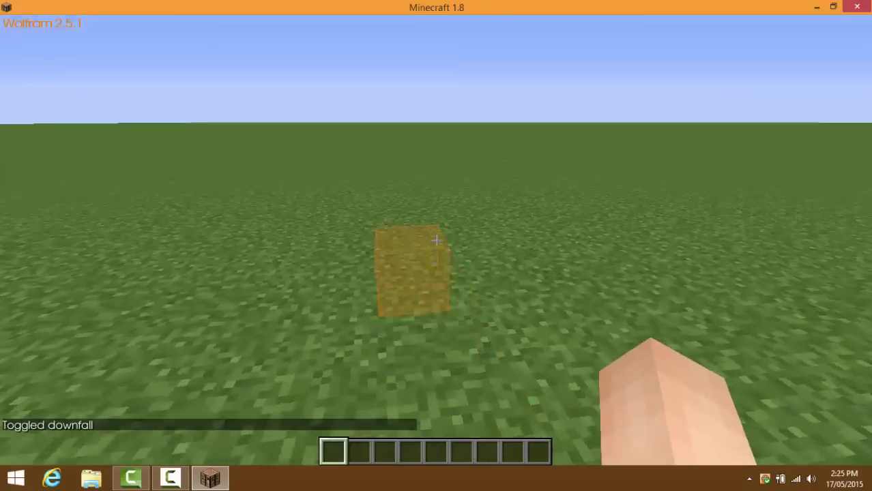
click(436, 240)
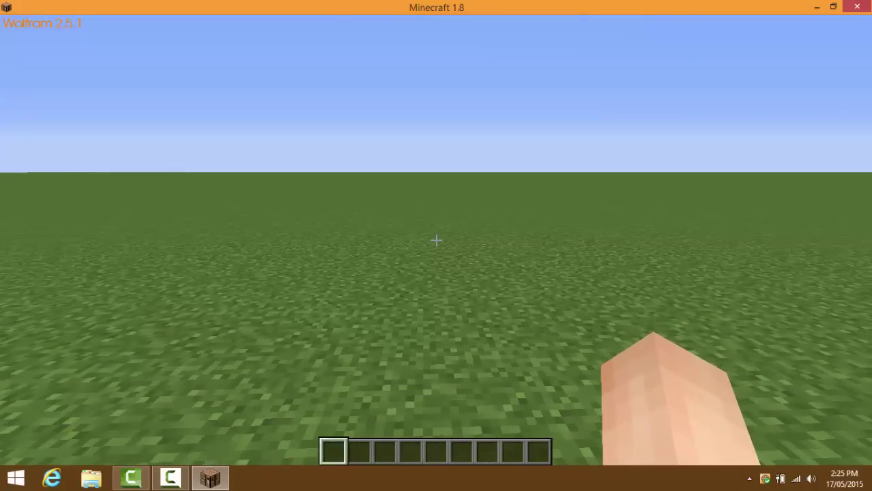
key(Shift_R)
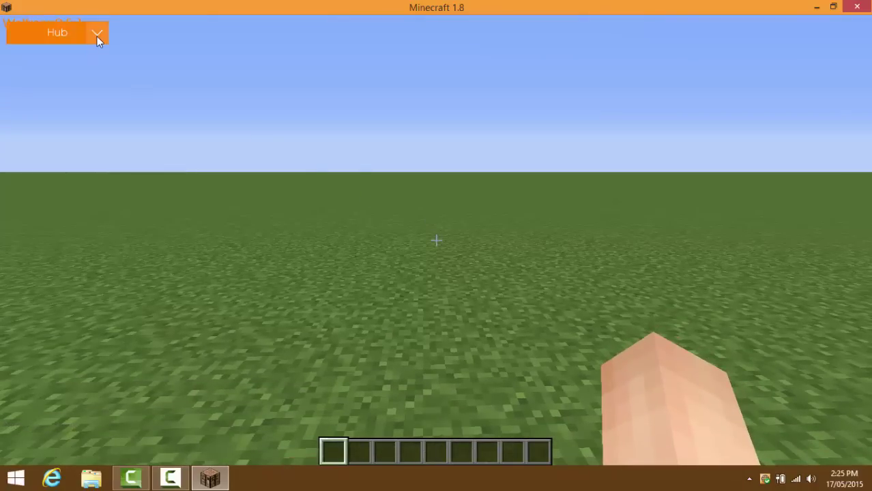
Expand Hub and open Player, Movement, Combat, World, Render, Auto, Other Mods, Radar, Text Radar, Array List.
click(97, 30)
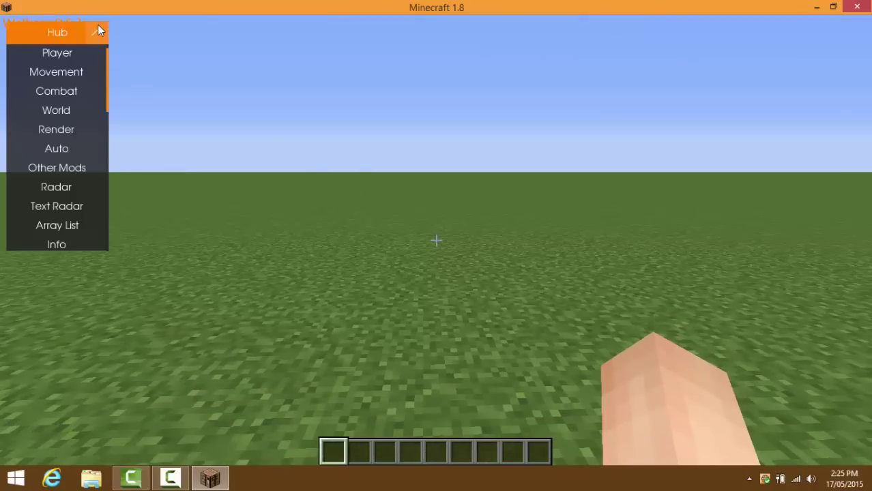
click(82, 49)
click(82, 52)
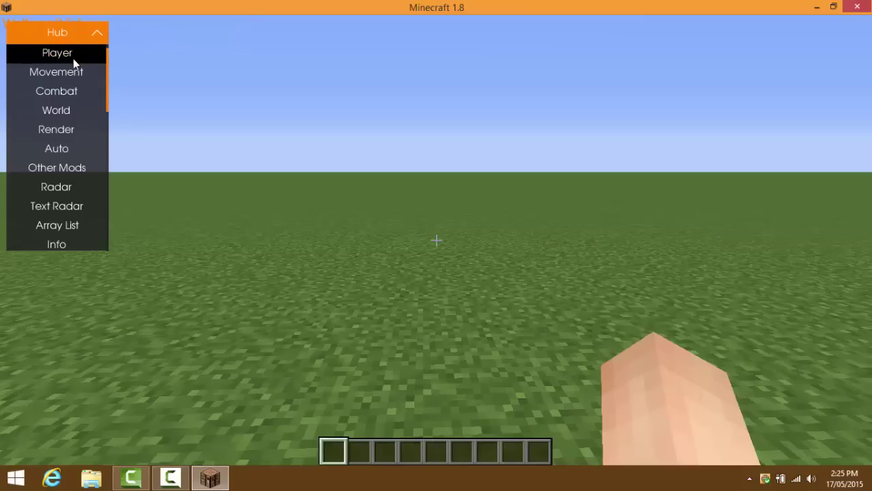
click(72, 58)
click(78, 73)
click(77, 90)
click(75, 117)
click(76, 126)
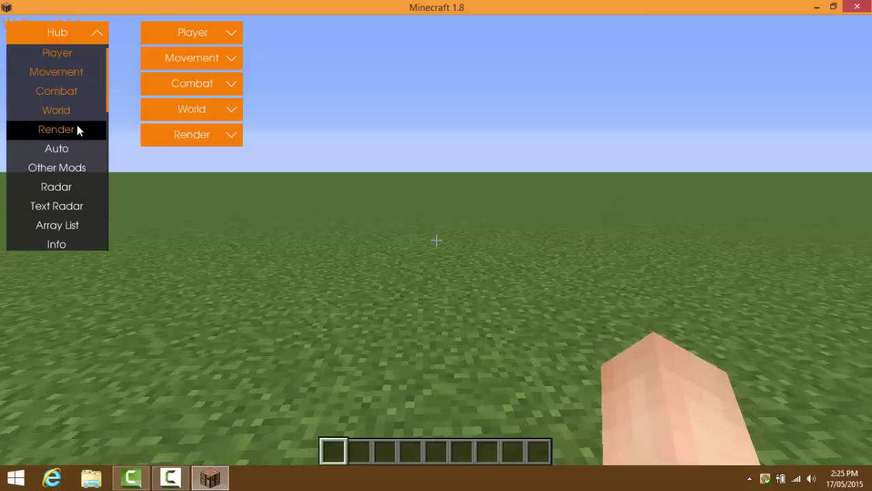
click(71, 149)
click(68, 168)
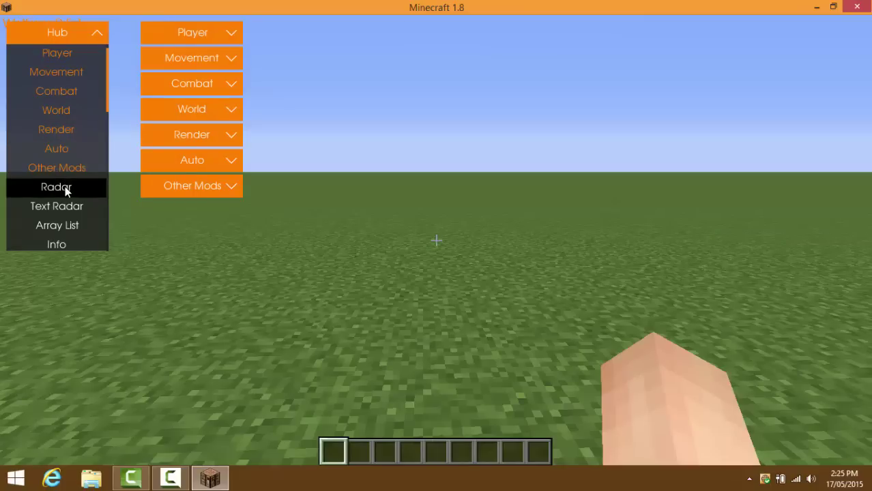
click(65, 186)
click(58, 201)
scroll(58, 198, down, 1)
click(60, 204)
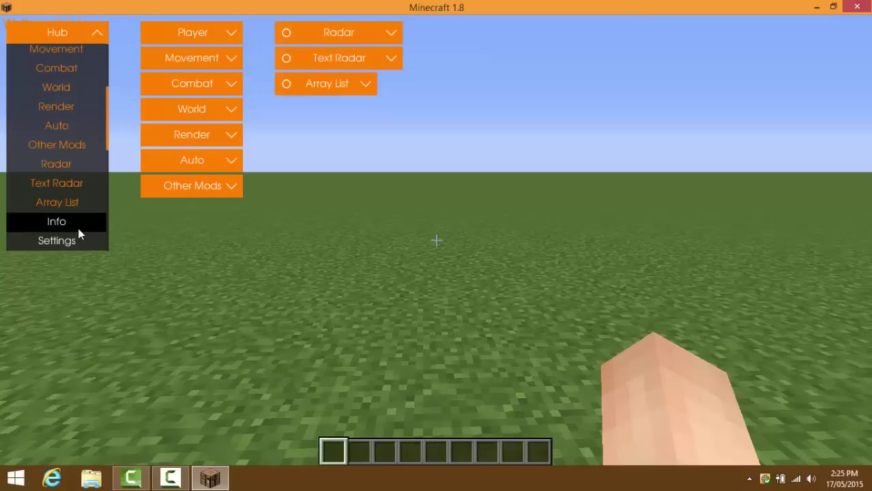
Open Info, Settings, Preferences, ixAura and TabGUI panels, collapse Hub, and expand Combat.
click(76, 222)
click(68, 238)
scroll(75, 219, down, 3)
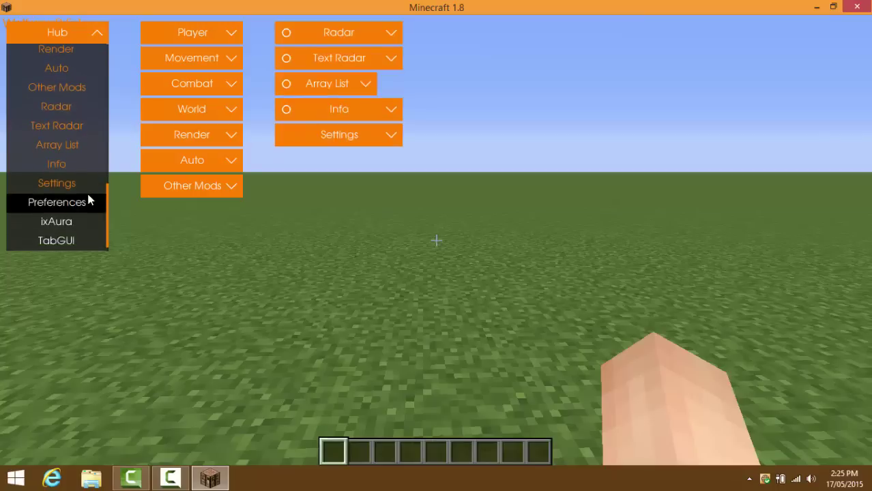
click(79, 205)
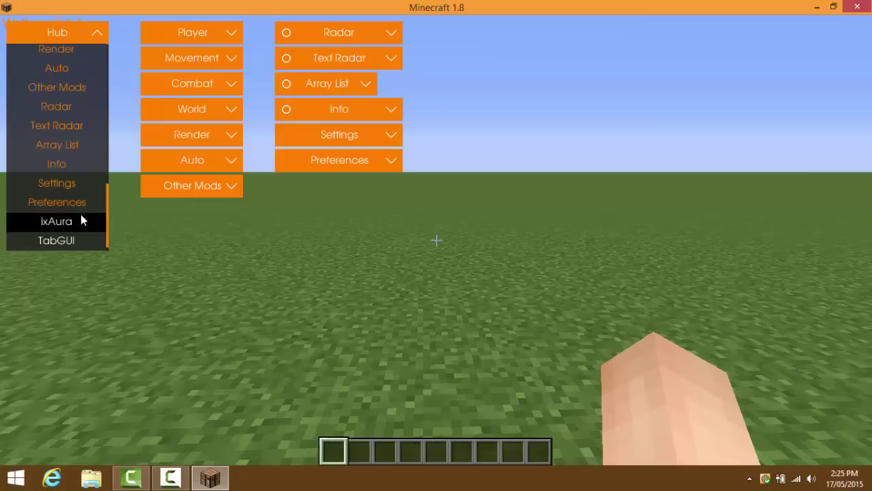
click(78, 220)
click(88, 243)
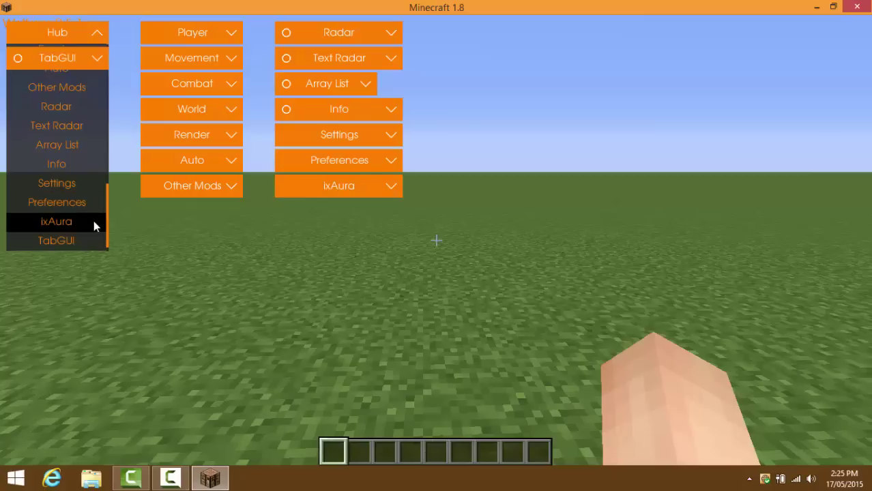
scroll(93, 220, up, 4)
click(96, 34)
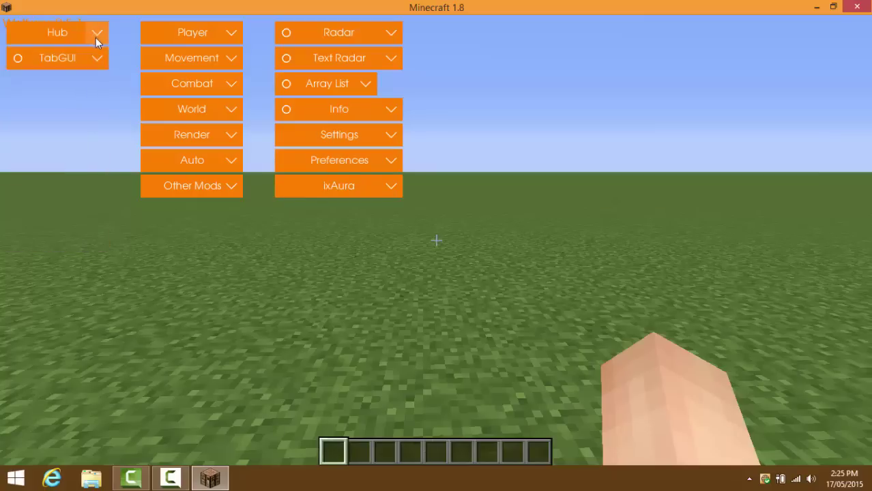
click(233, 84)
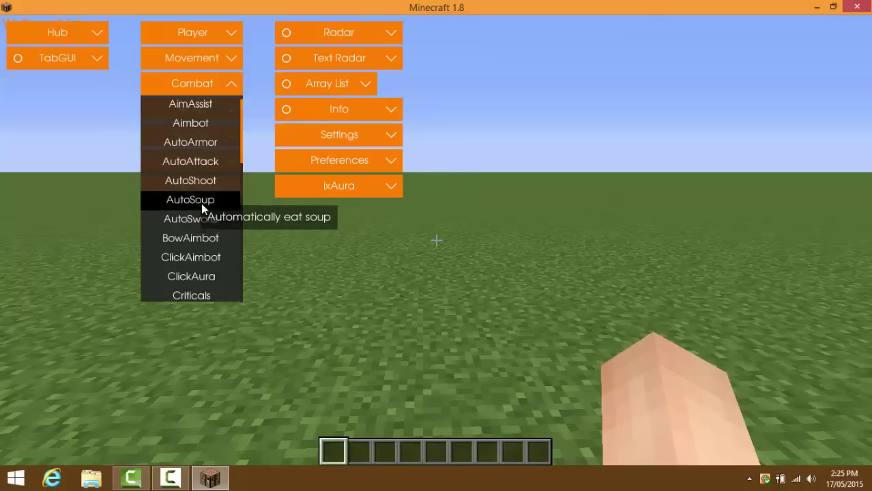
Search creative items for 'skel', put Spawn Skeleton in hotbar slot 1, then pause.
scroll(202, 205, down, 3)
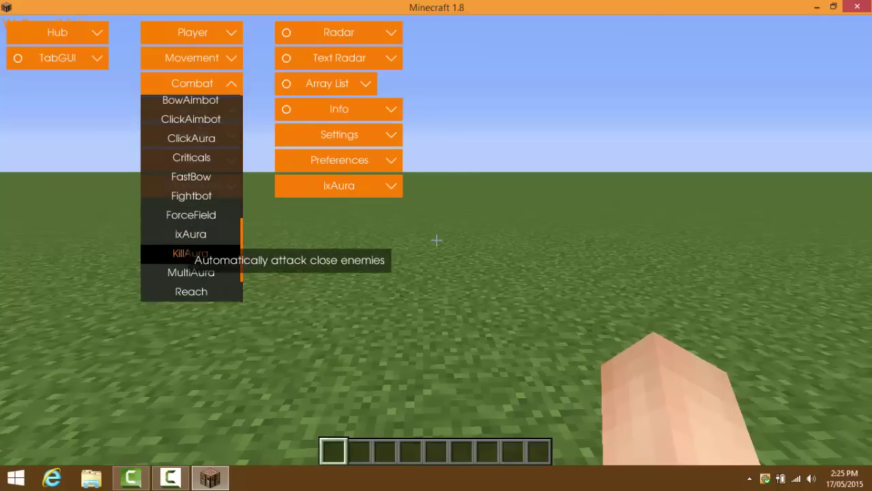
key(Escape)
key(e)
click(546, 146)
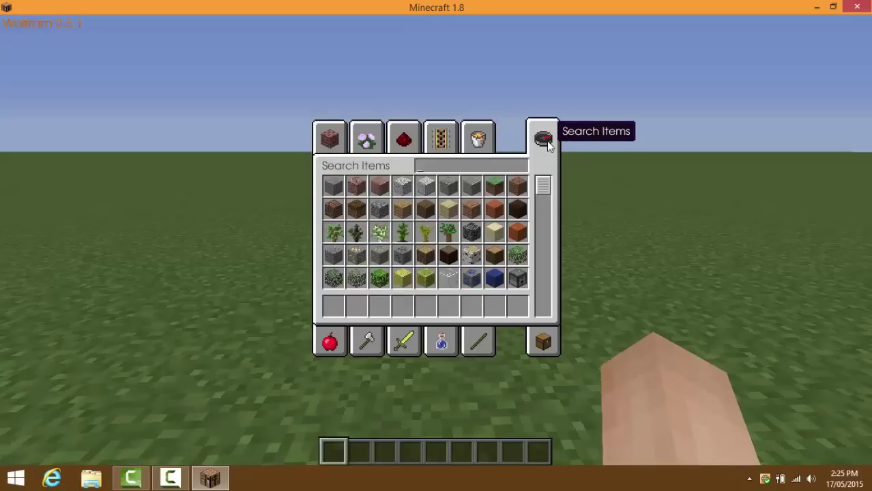
text(skel)
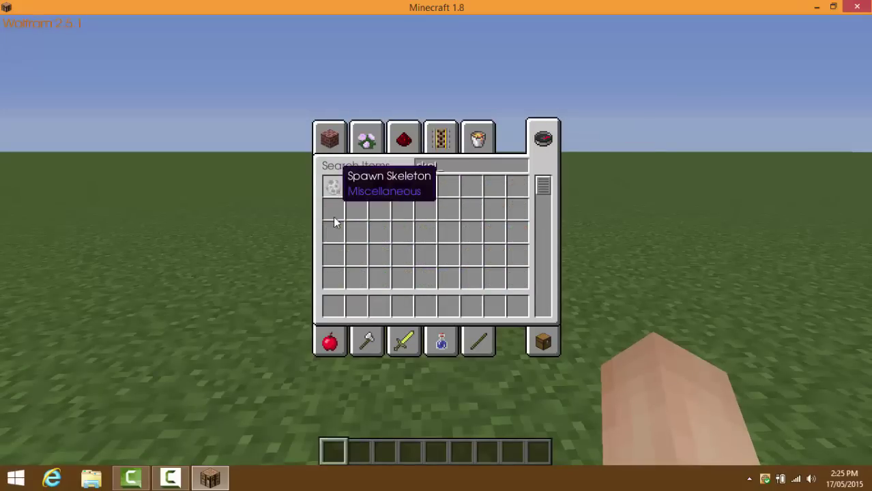
click(332, 186)
click(333, 307)
key(e)
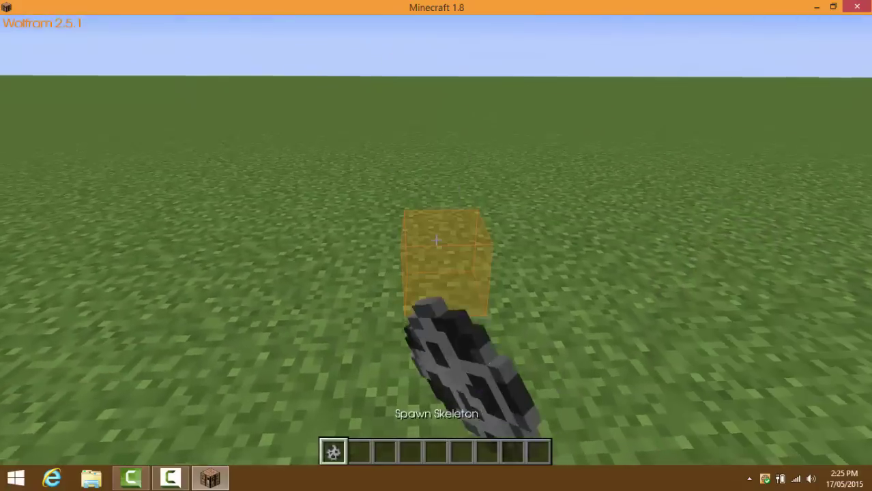
key(Escape)
Change the game difficulty from Peaceful to Easy in Options.
click(420, 236)
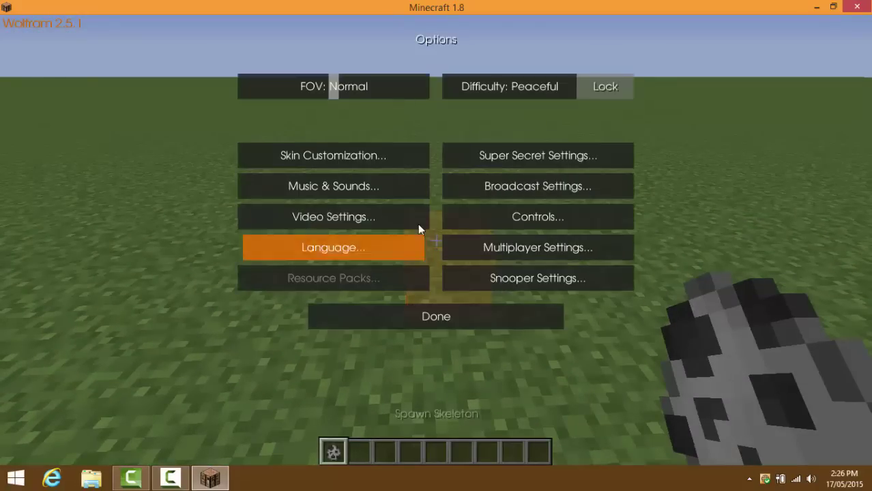
click(534, 87)
key(Escape)
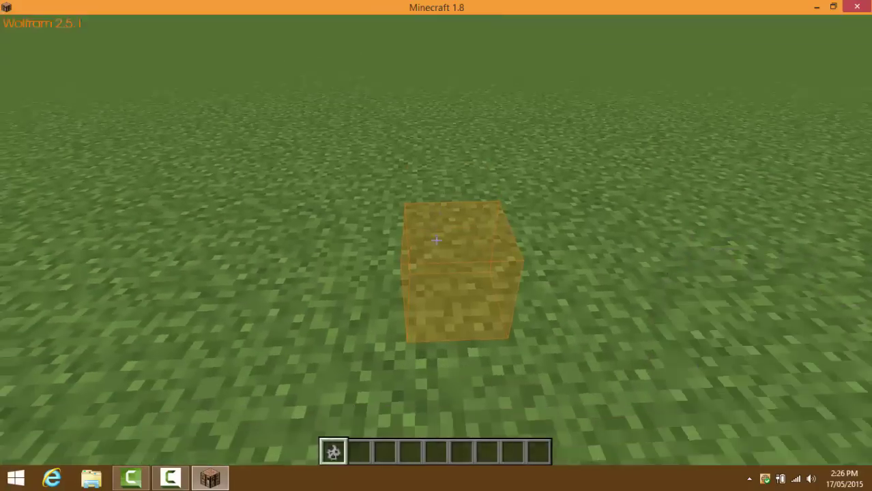
Spawn a skeleton from the egg and punch it bare-handed from slot 2.
right_click(436, 240)
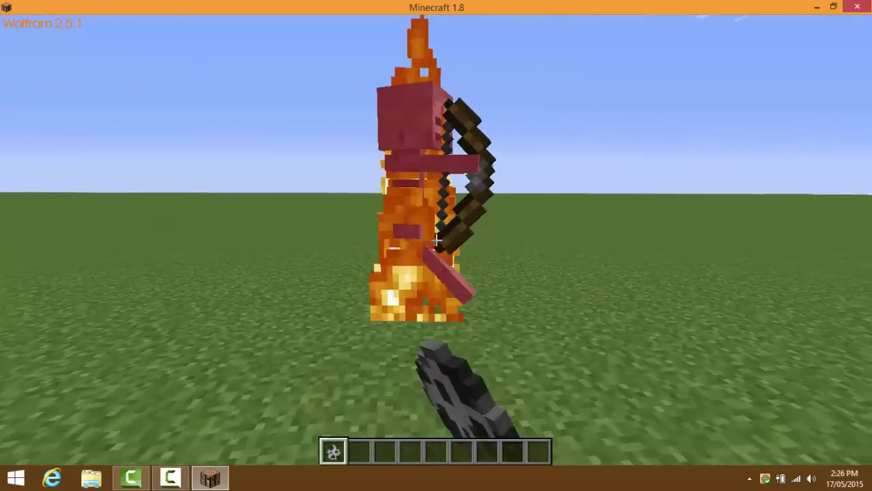
key(2)
click(436, 239)
click(436, 240)
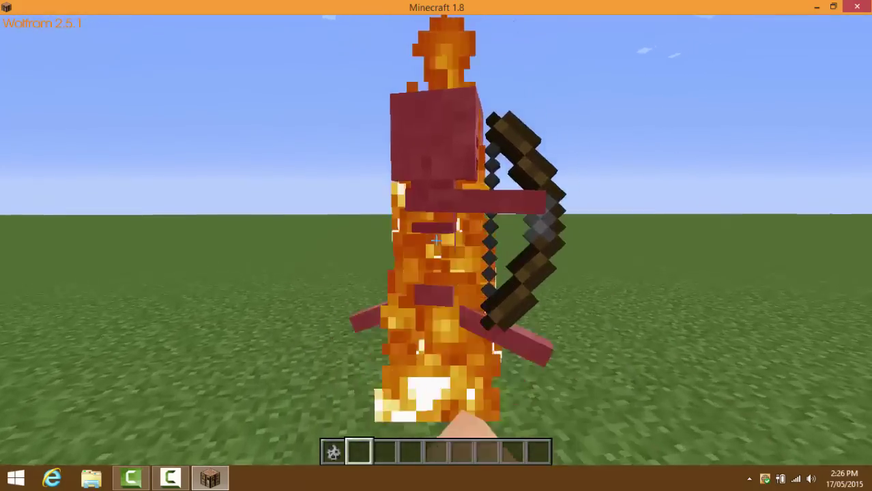
click(437, 240)
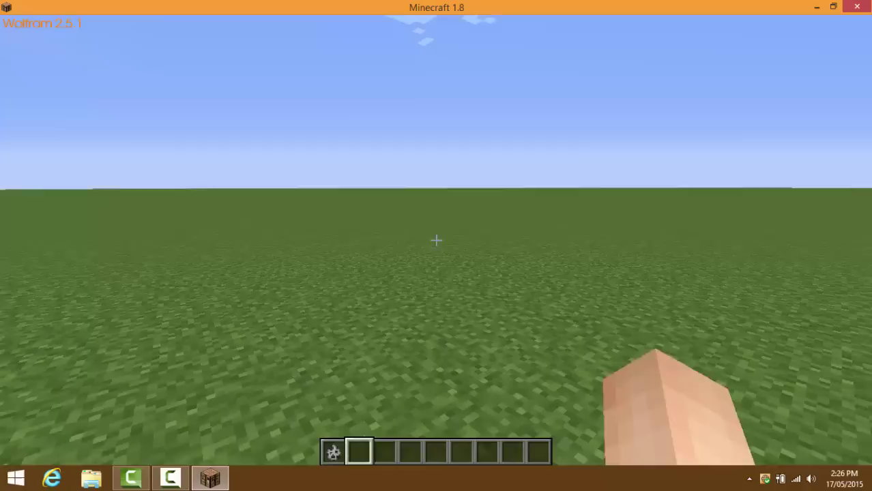
Remove the skeleton egg from hotbar slot 1 in the creative inventory.
key(e)
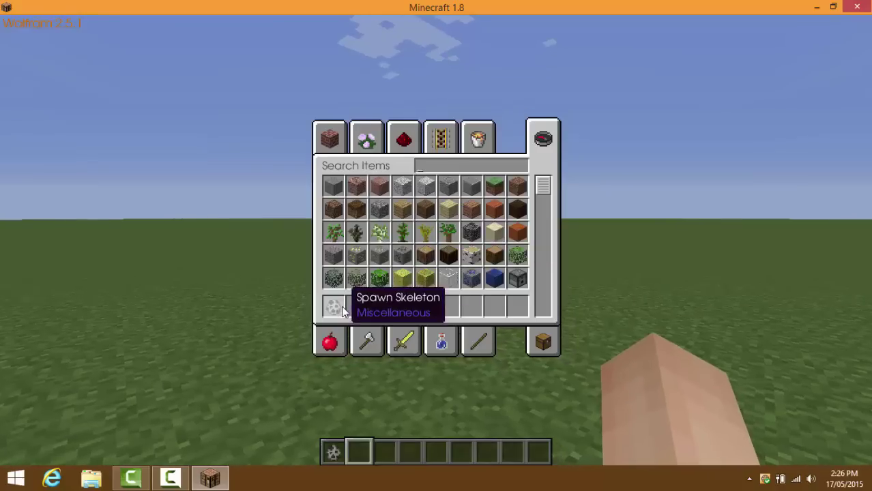
click(330, 307)
key(e)
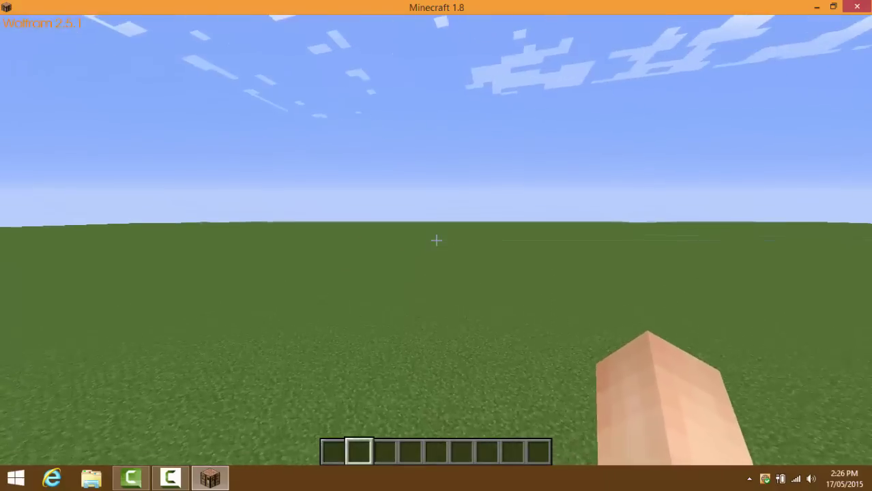
Enter a /gamemode command for survival, then bring up the Wolfram click GUI.
text(/g)
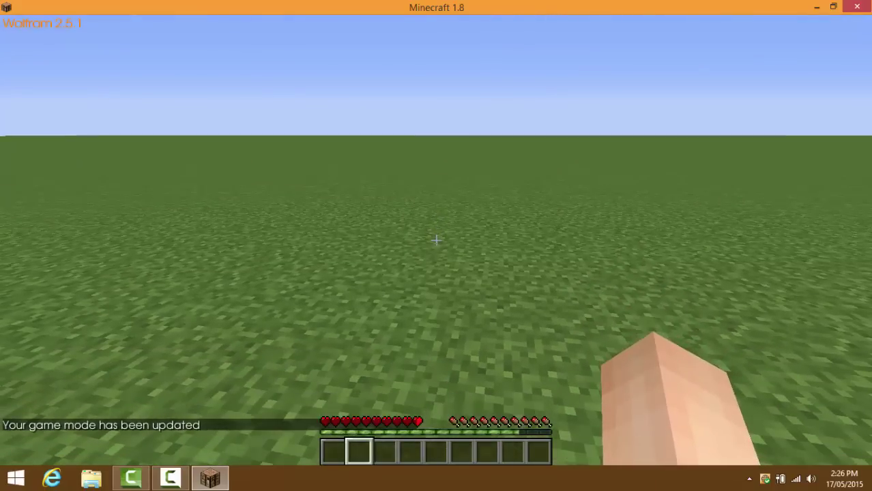
key(Escape)
key(Escape)
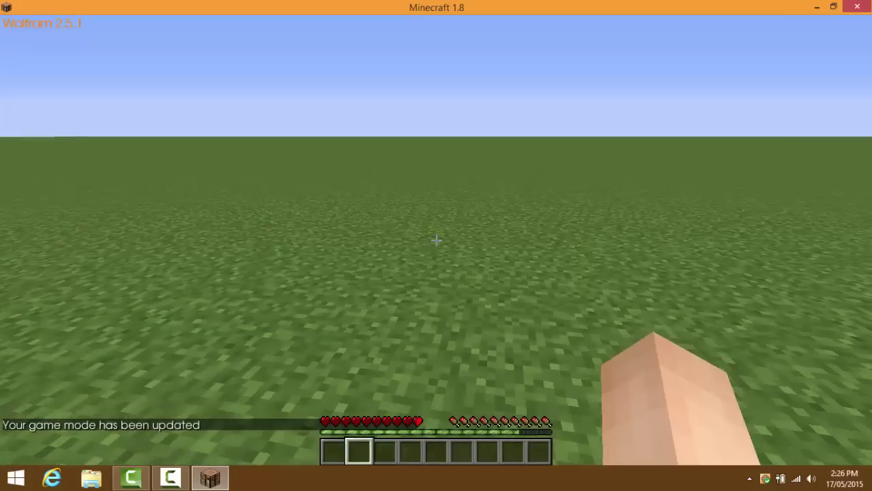
key(Shift_R)
Collapse Combat, enable the Flight module under Movement, and fly above the world.
click(228, 83)
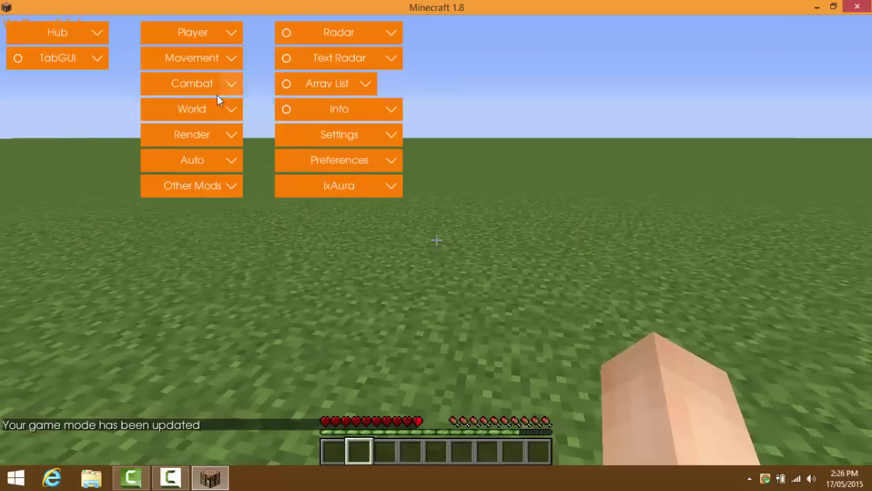
click(223, 60)
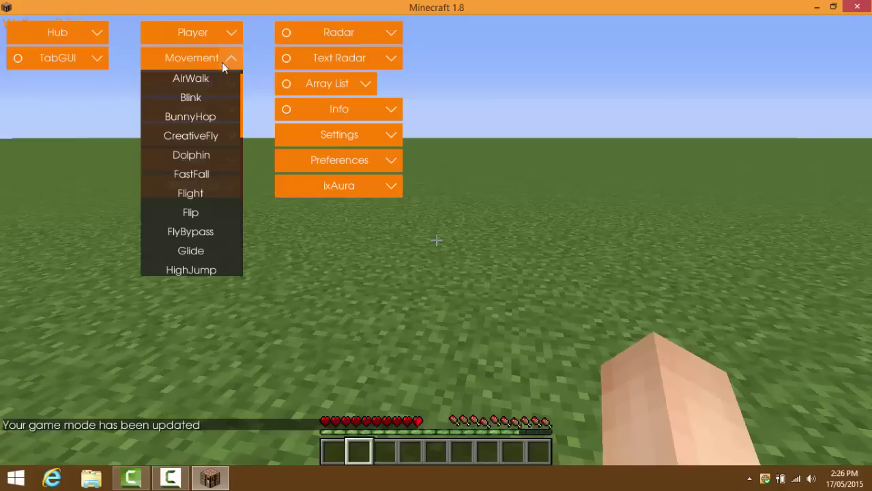
click(194, 194)
key(Escape)
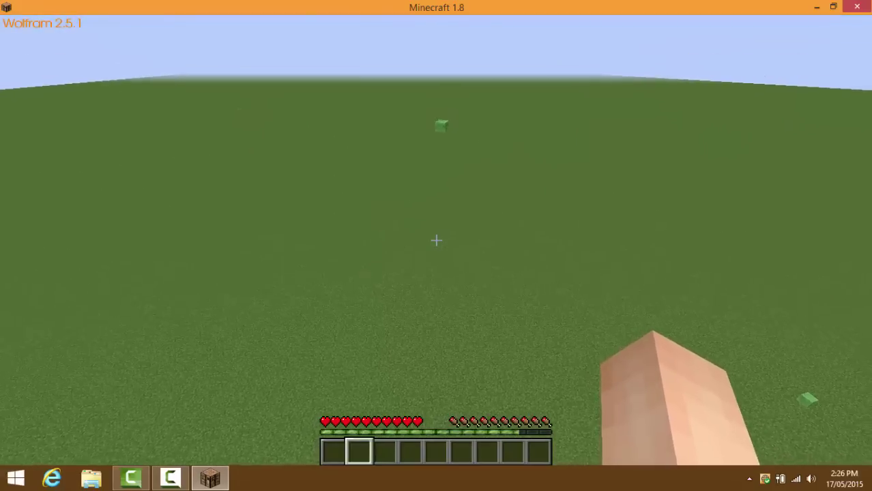
key(Shift_R)
key(Escape)
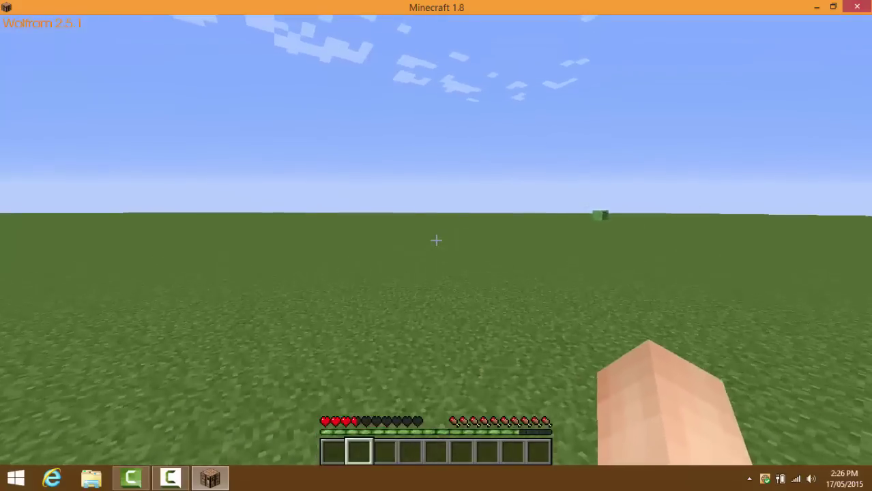
Run /gamemode 1 to return to creative, then Save and Quit to Title.
text(/gamemode 1)
key(Return)
key(w)
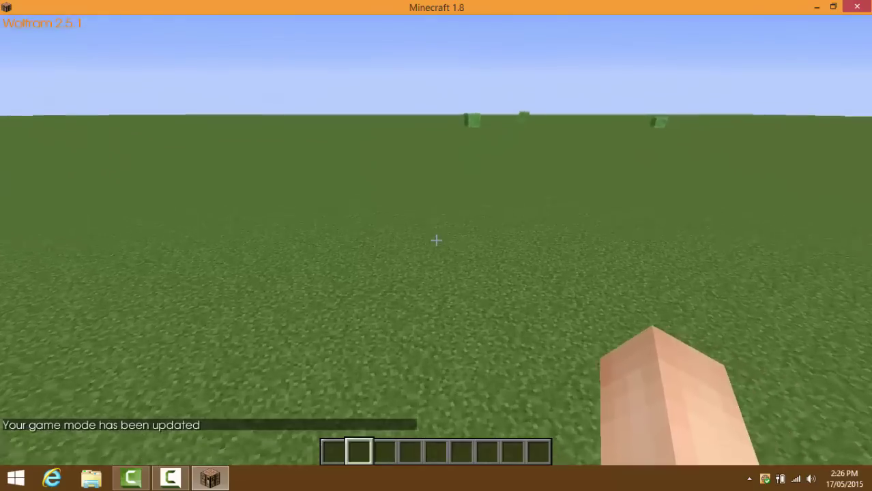
key(Escape)
click(428, 267)
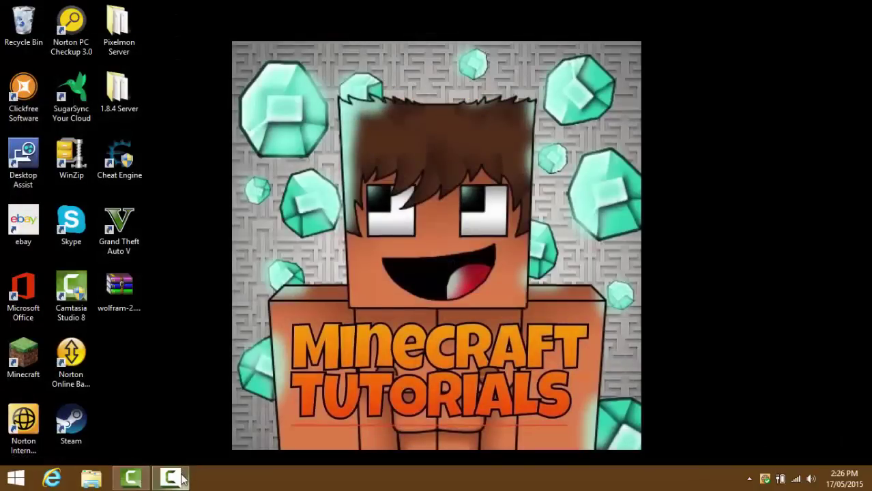
Restore the Camtasia Recorder window from the taskbar to show its recording controls.
click(172, 478)
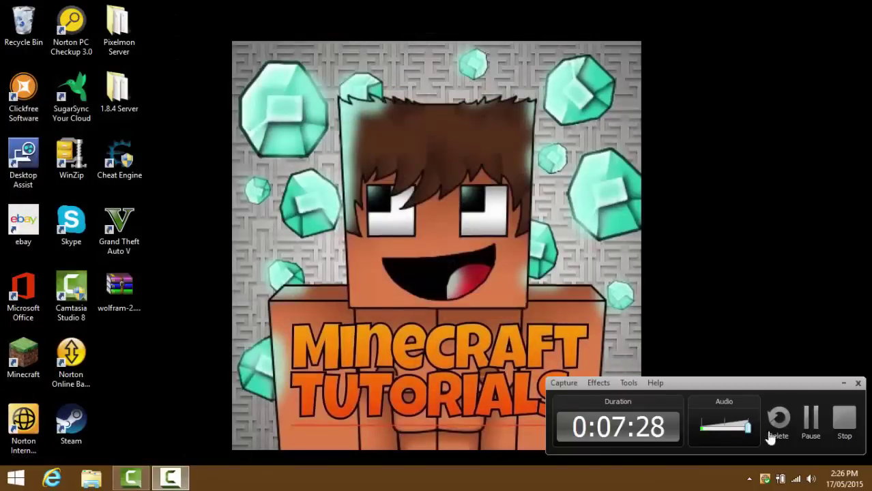